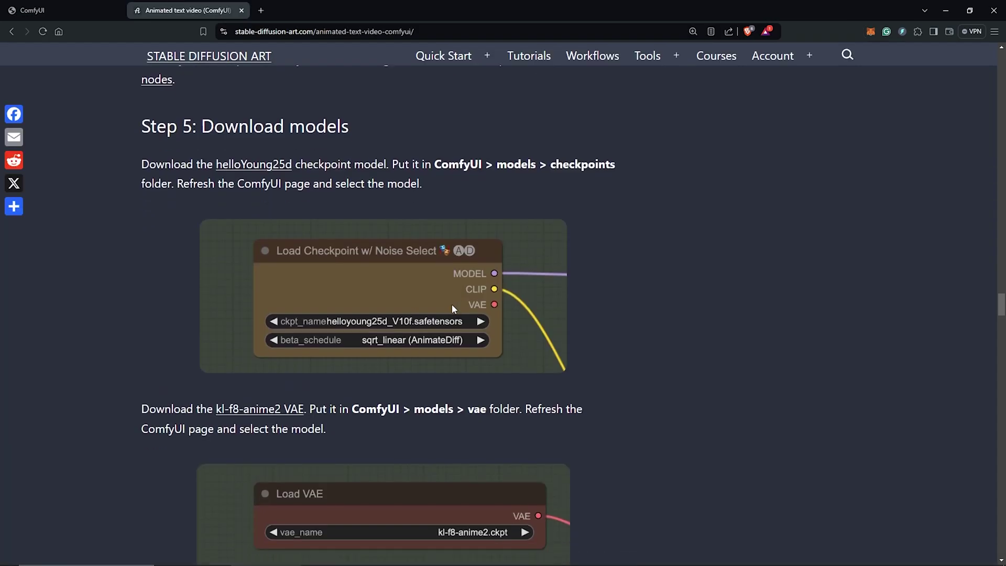
# Scroll the tutorial down to the kl-f8-anime2 VAE and add_detail LoRA download steps.
pyautogui.scroll(-6, 452, 304)
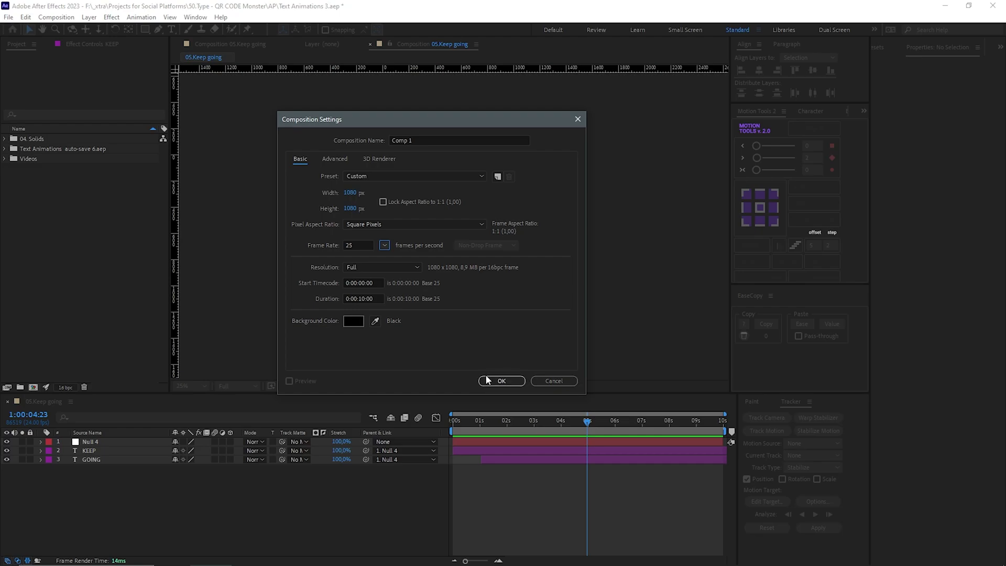
# Create the 1080×1080 composition and give the KEEP text Roc Grotesk with a smaller scale.
pyautogui.click(485, 380)
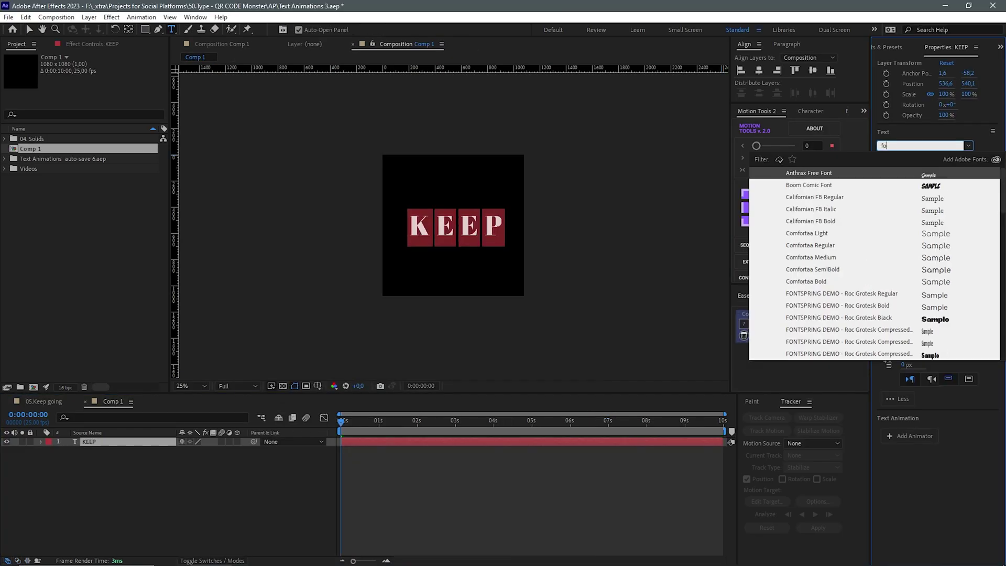
pyautogui.scroll(-5, 885, 236)
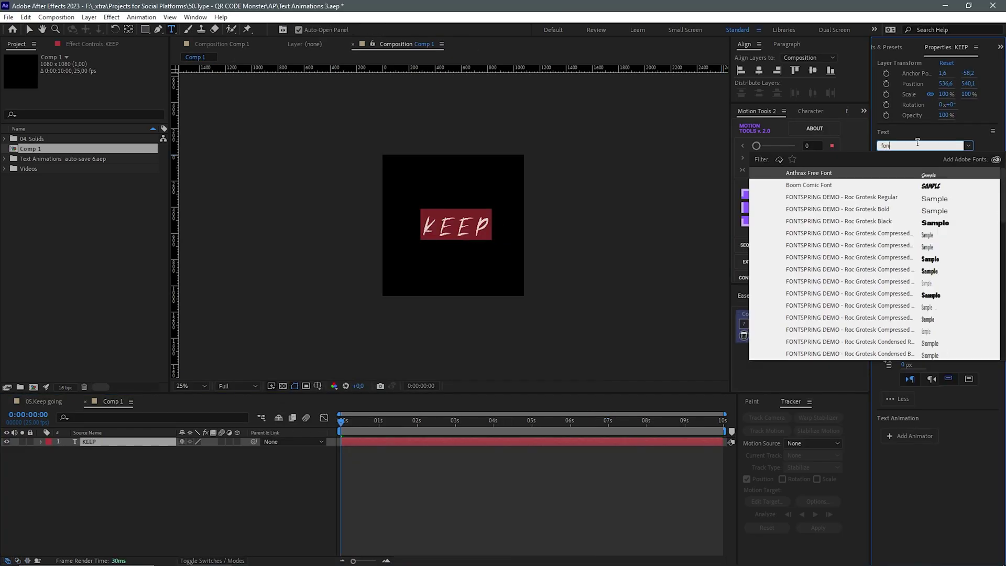
pyautogui.click(887, 201)
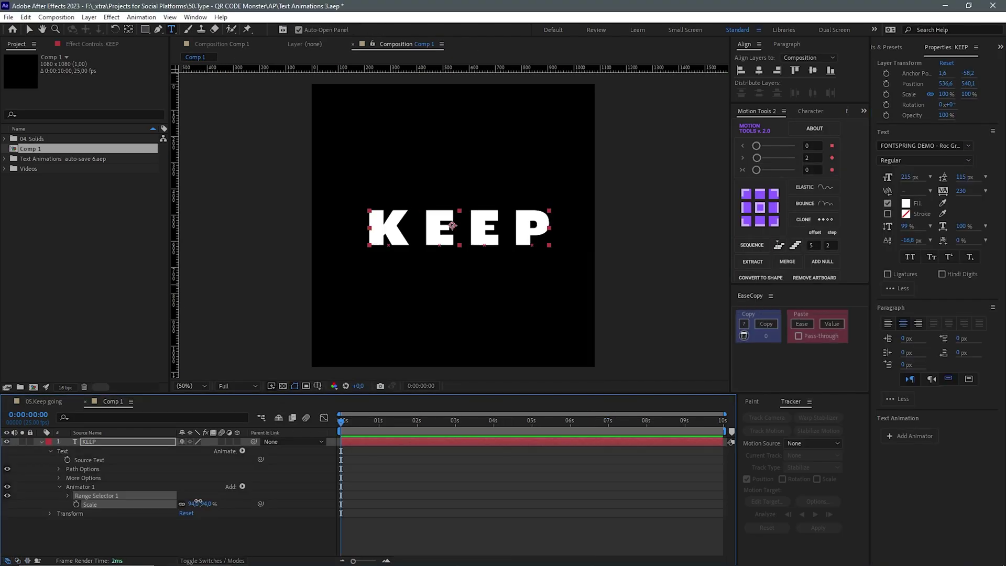
pyautogui.moveTo(192, 502); pyautogui.dragTo(185, 500)
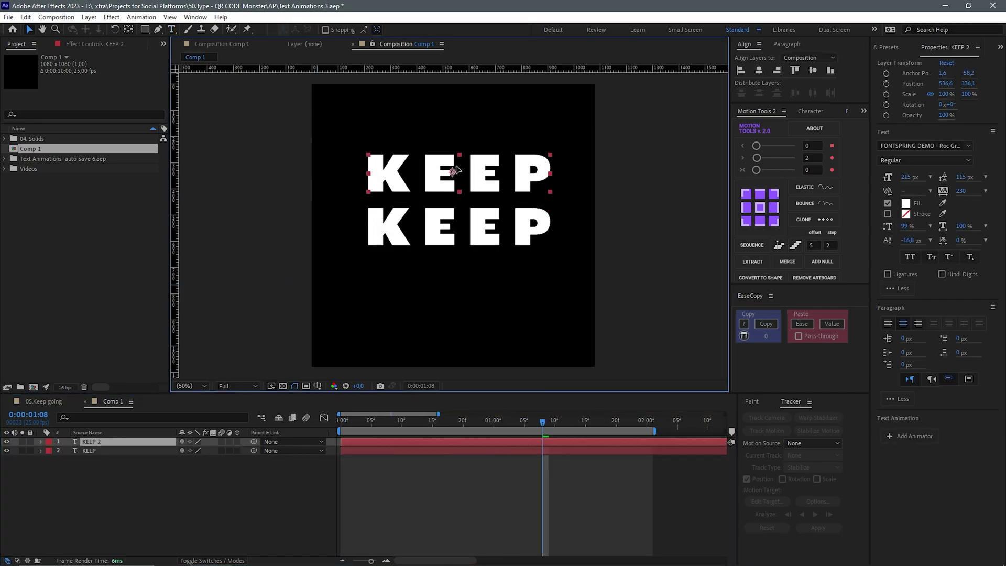
# Change the duplicated layer's text to GOING, preview it, and fit the composition to the viewer.
pyautogui.doubleClick(73, 449)
pyautogui.write('GOI')
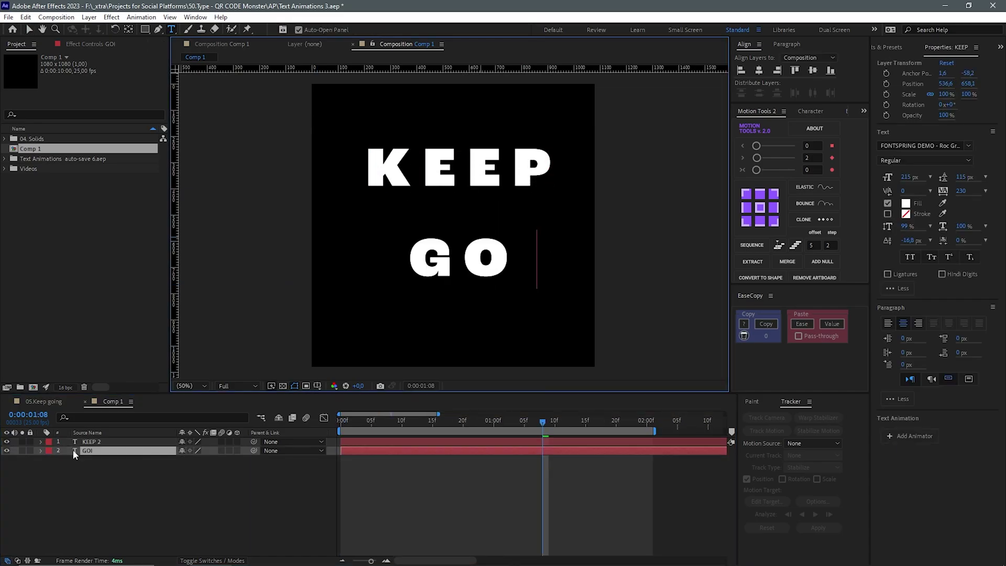
pyautogui.write('NG')
pyautogui.click(391, 479)
pyautogui.press('space')
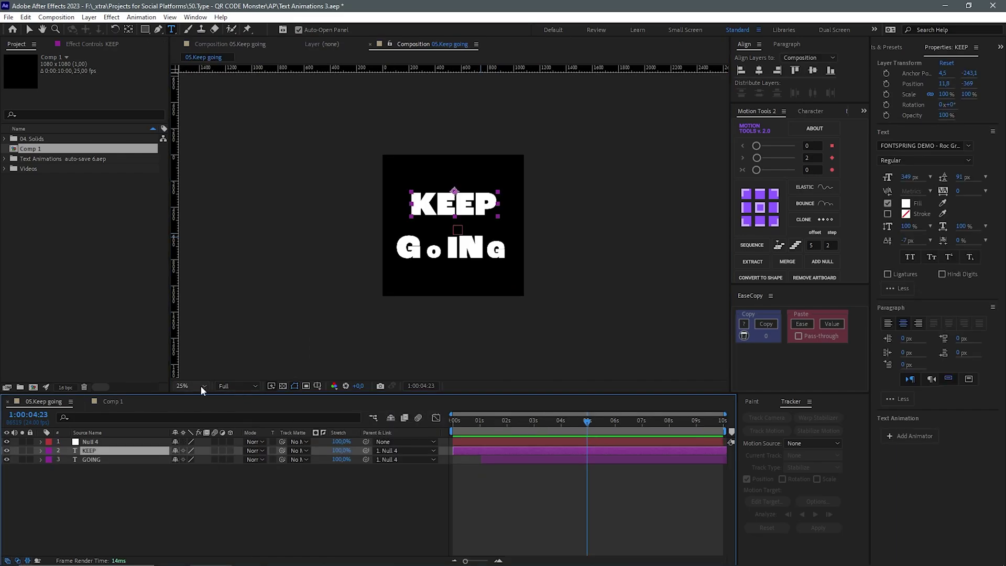
pyautogui.click(201, 386)
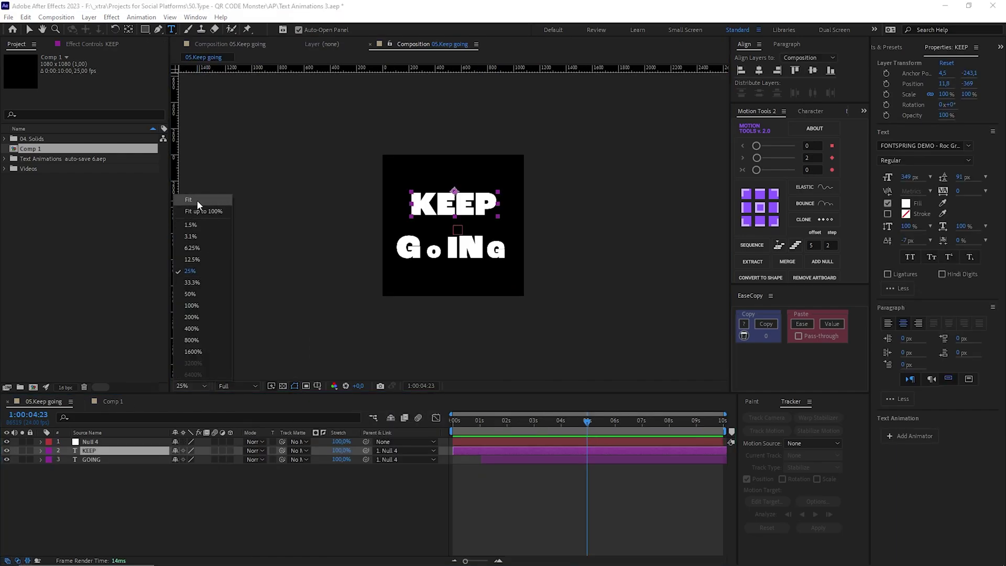
pyautogui.click(197, 200)
# Preview the KEEP GOING animation again and add 05.Keep going to the render queue.
pyautogui.click(556, 521)
pyautogui.press('space')
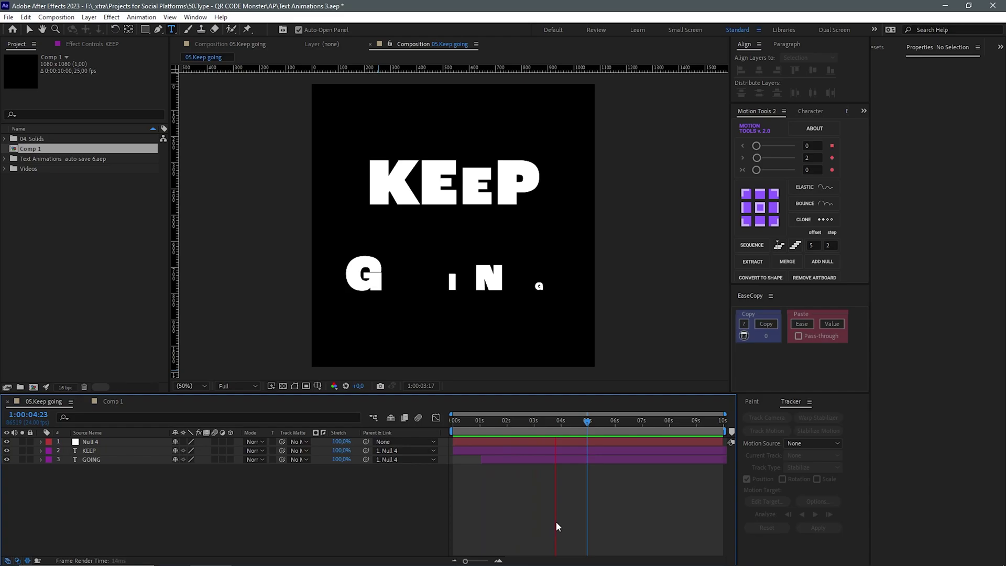
pyautogui.press('space')
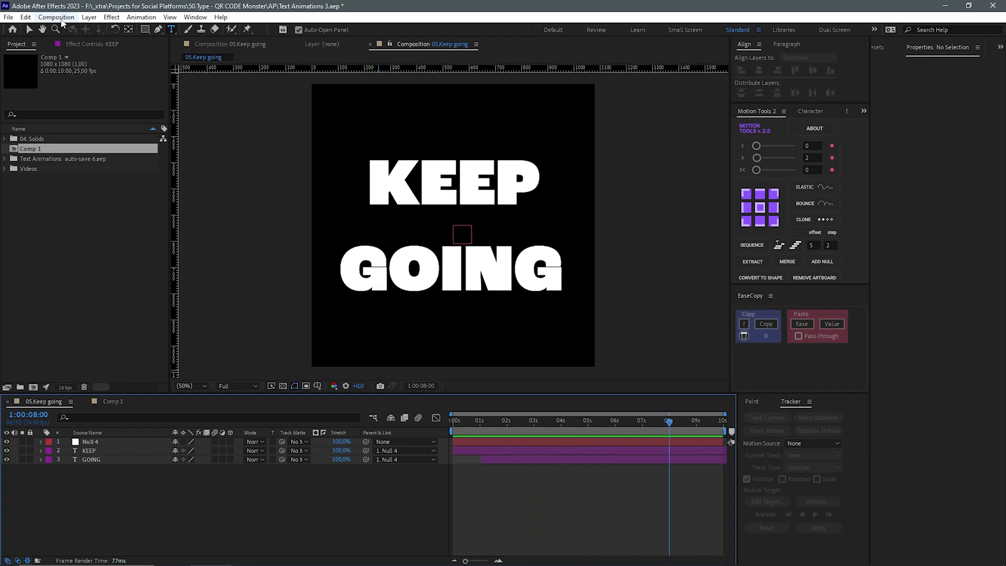
pyautogui.click(56, 18)
pyautogui.click(83, 106)
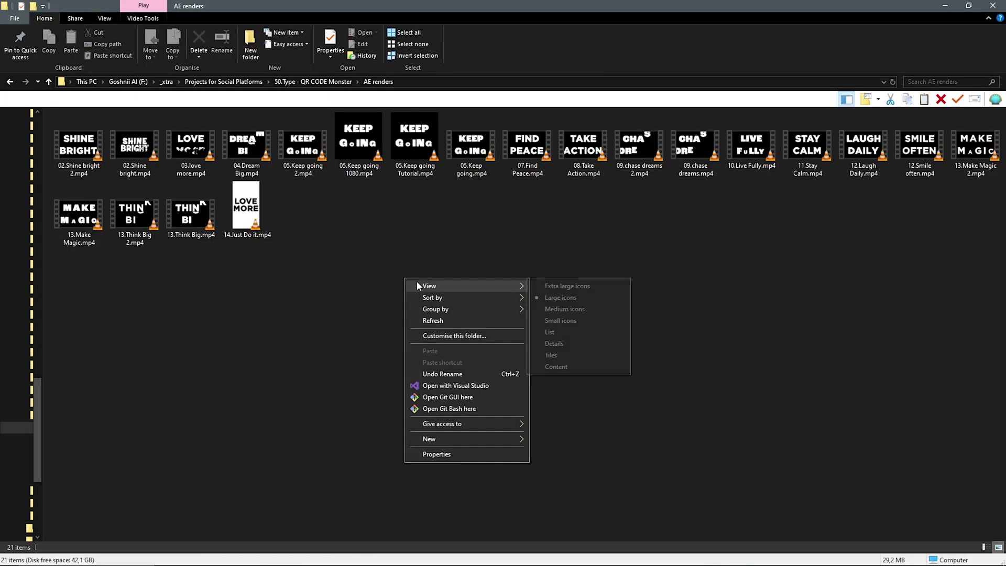
# Switch the AE renders folder view to Extra large icons.
pyautogui.click(556, 286)
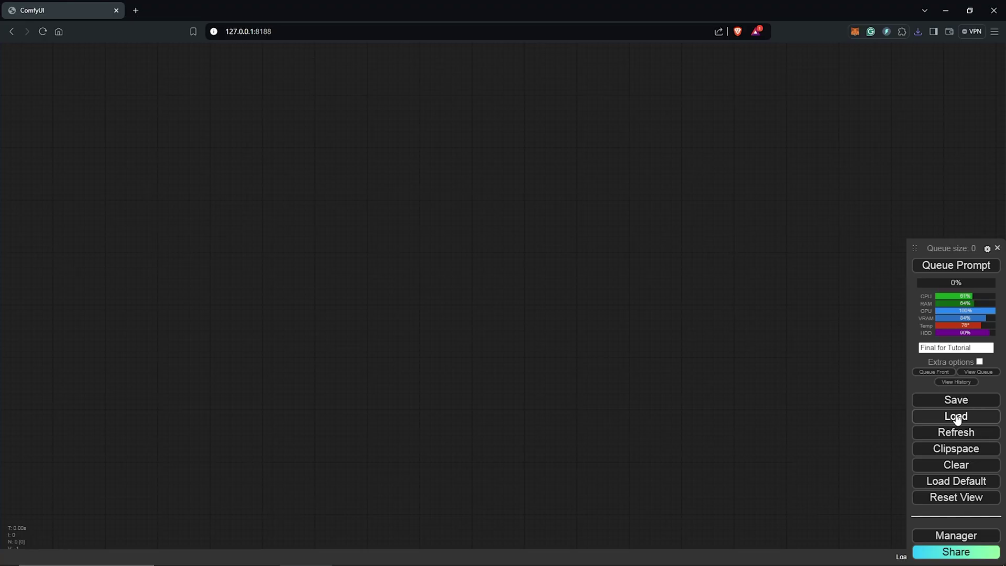
# Load TextFX Video_animatediff_qrmonster_workflow.json onto the canvas and open the ComfyUI Manager menu.
pyautogui.click(958, 418)
pyautogui.click(146, 87)
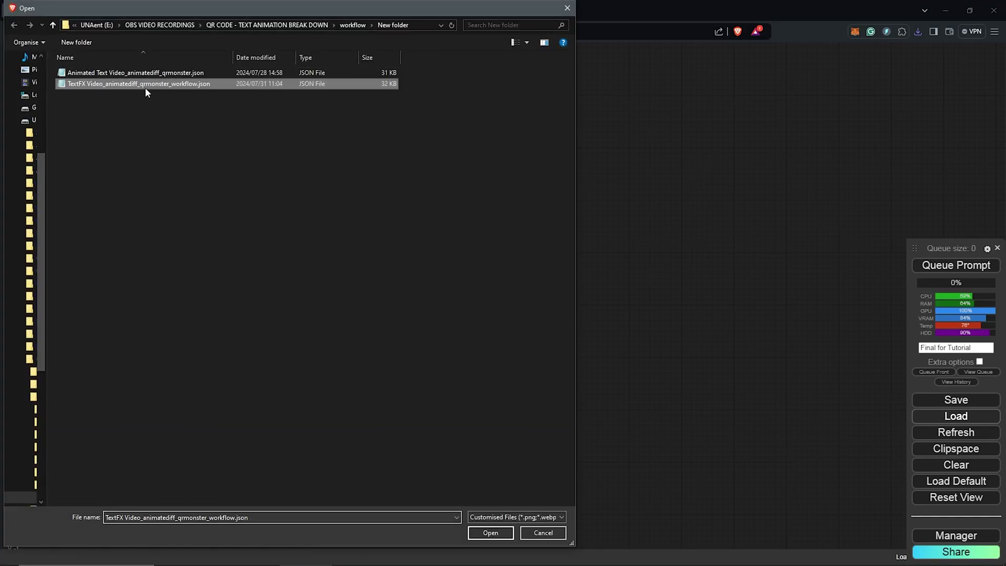
pyautogui.click(491, 533)
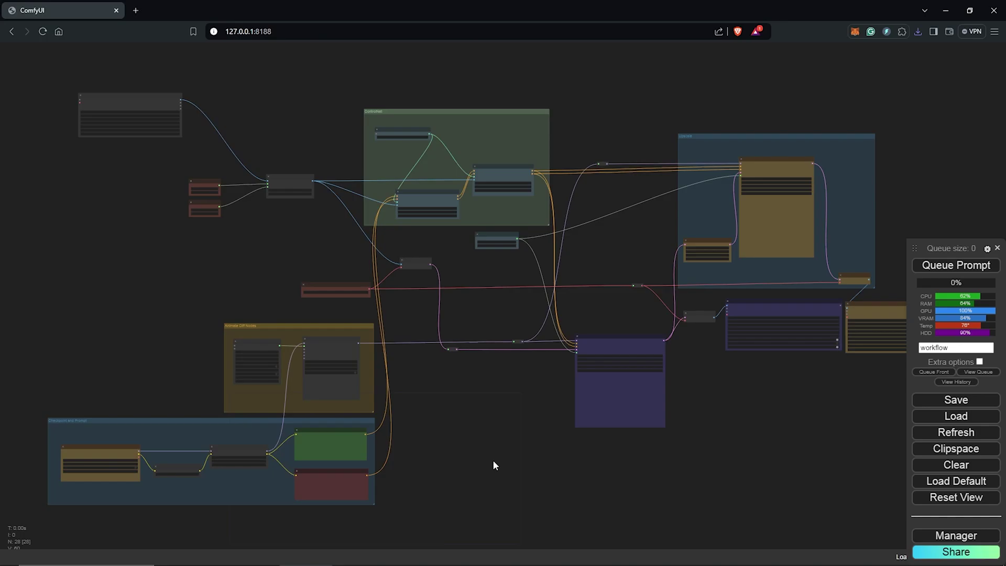
pyautogui.click(978, 371)
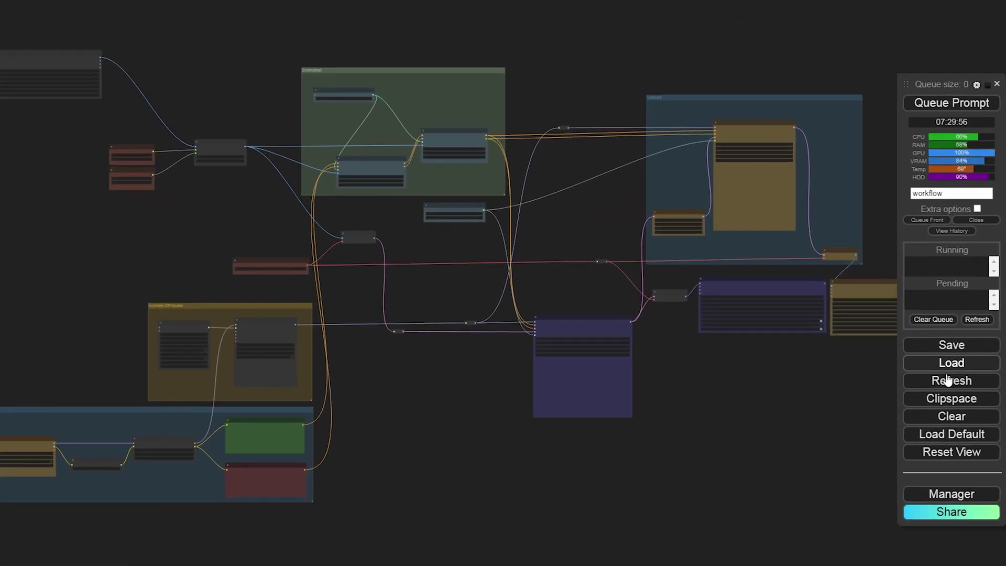
pyautogui.click(959, 500)
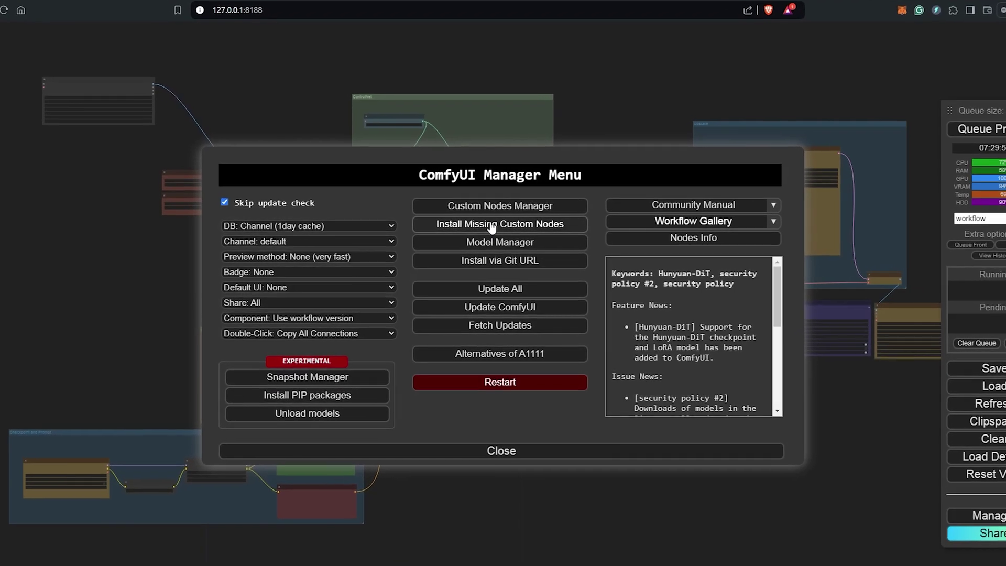
# Check for missing custom nodes, find none, and close the Manager menu.
pyautogui.click(493, 224)
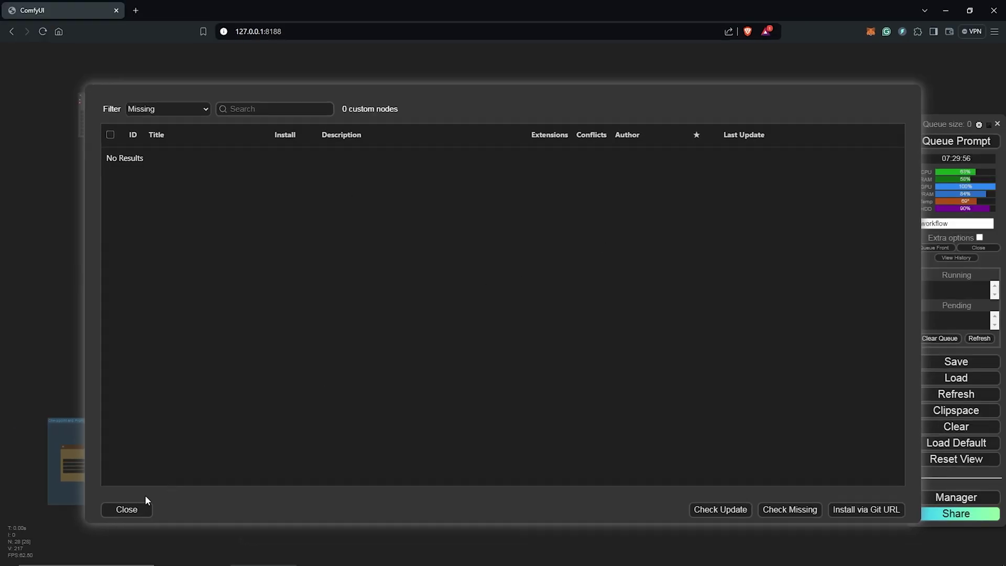
pyautogui.click(127, 508)
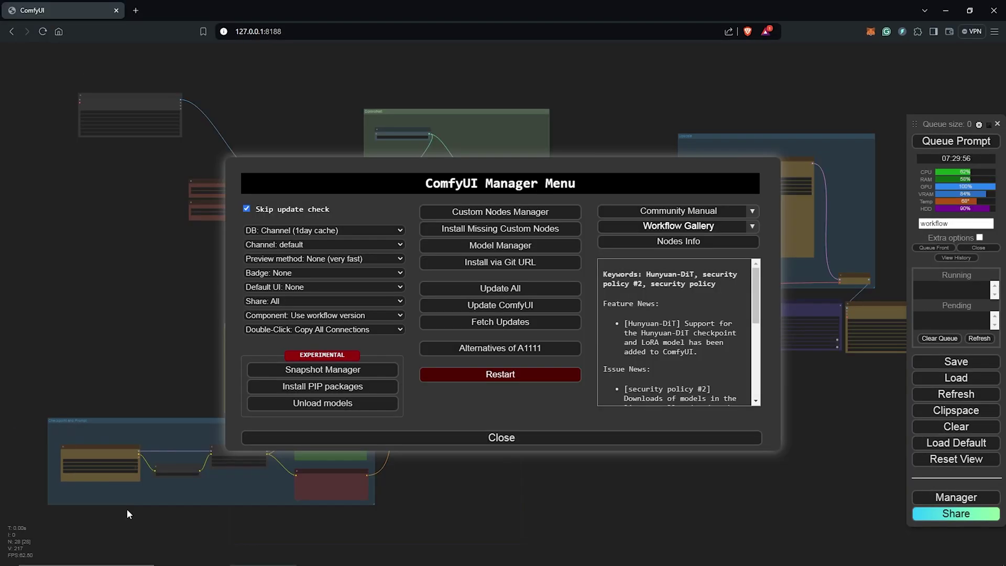
pyautogui.click(489, 438)
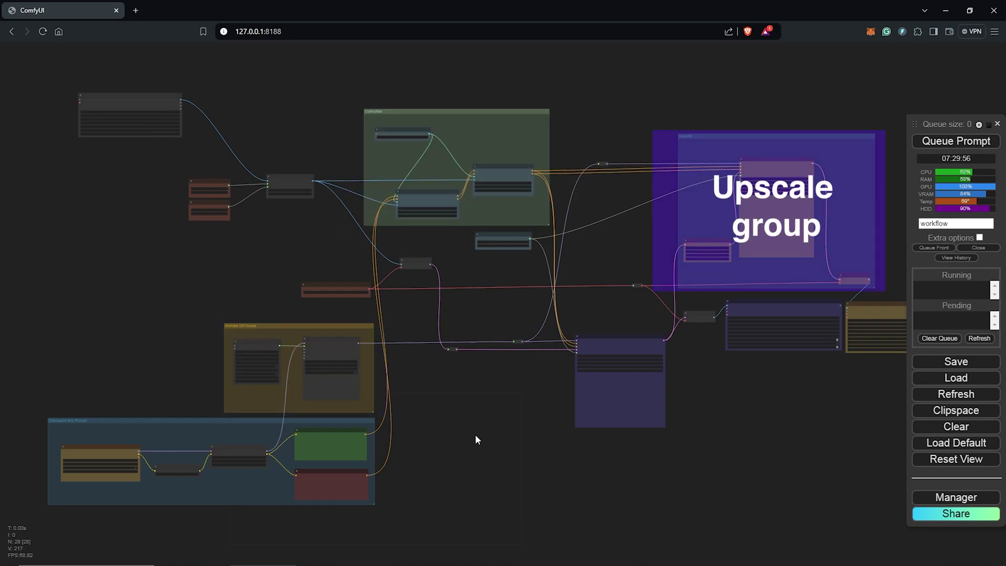
pyautogui.scroll(15, 124, 94)
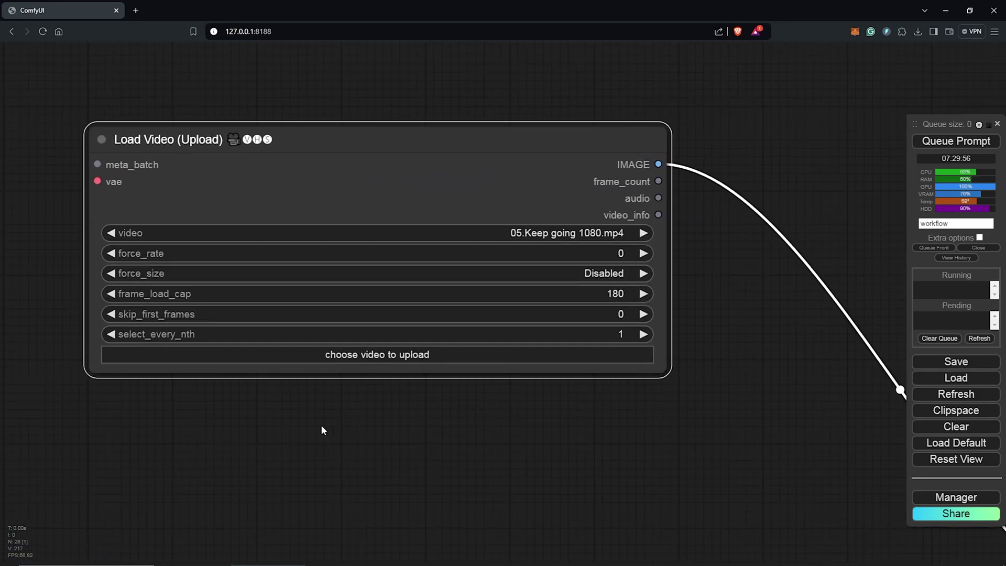
# Upload the rendered KEEP GOING mp4 into the Load Video node and view its connected nodes.
pyautogui.click(403, 364)
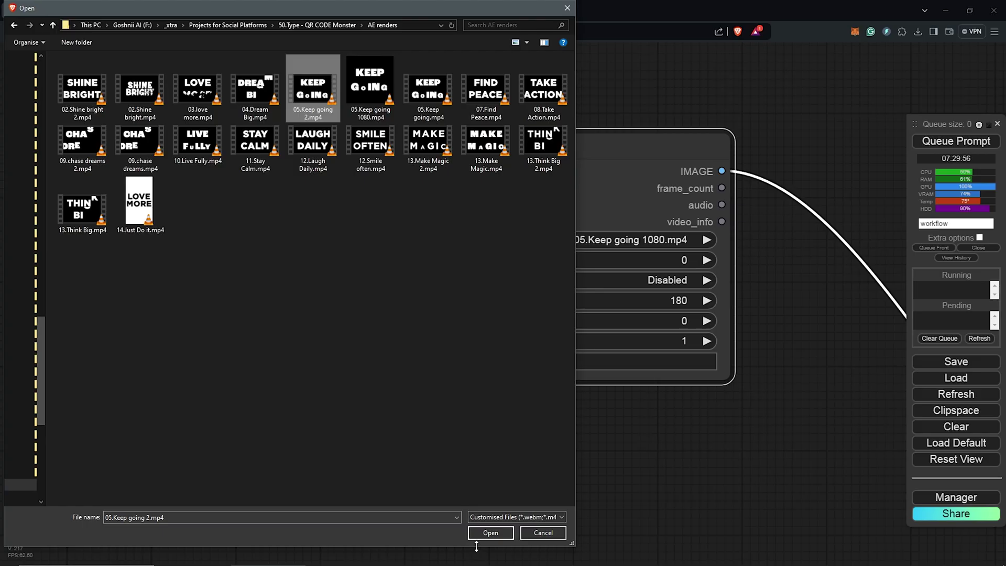
pyautogui.click(490, 533)
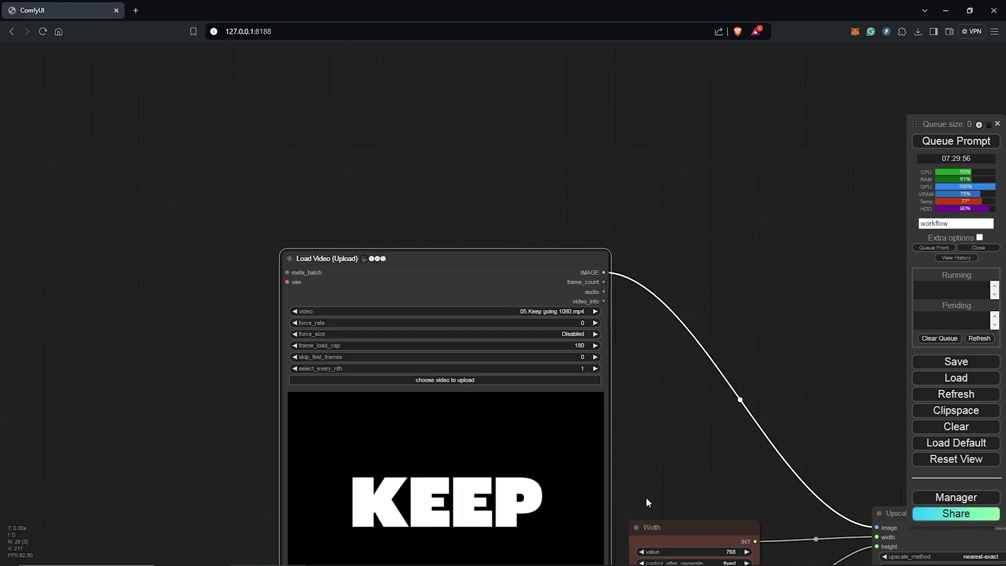
pyautogui.moveTo(646, 497); pyautogui.dragTo(571, 300)
pyautogui.scroll(-3, 552, 298)
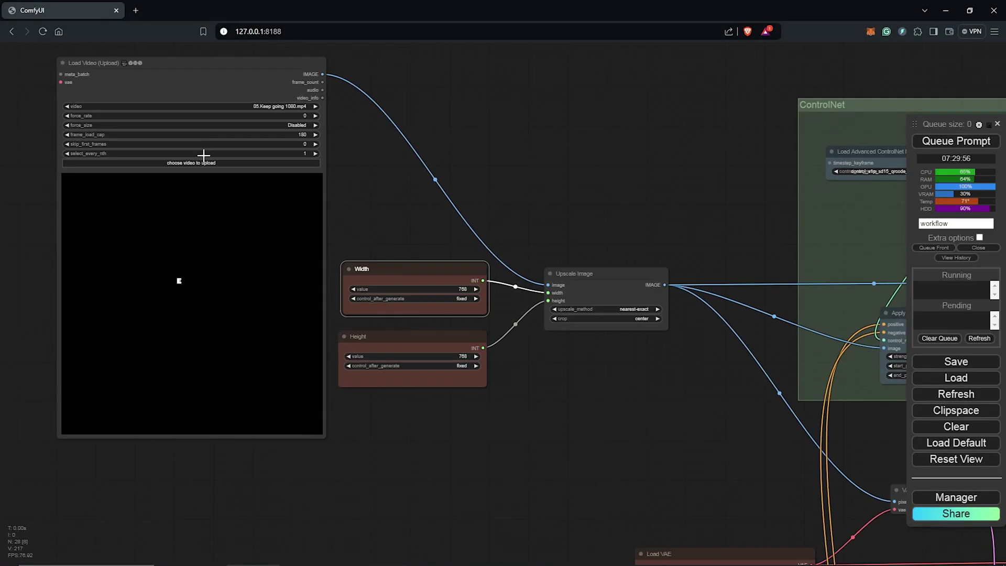
# Set the Load Video node's frame_load_cap to 180.
pyautogui.scroll(3, 204, 155)
pyautogui.moveTo(461, 184); pyautogui.dragTo(539, 235)
pyautogui.click(452, 201)
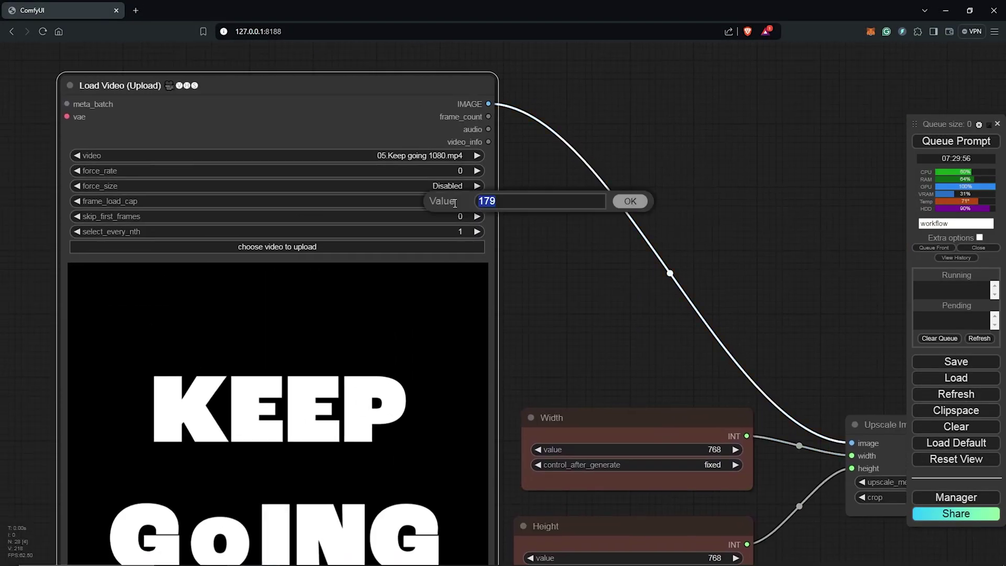
pyautogui.click(630, 206)
# Inspect the Width and Height nodes and the node groups below them.
pyautogui.moveTo(665, 358); pyautogui.dragTo(590, 152)
pyautogui.scroll(-2, 627, 263)
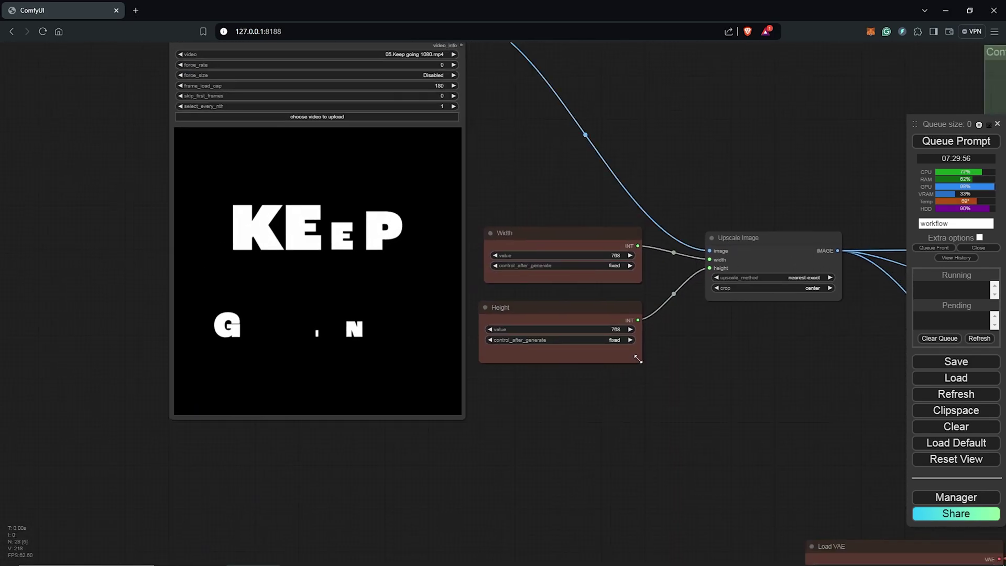
pyautogui.click(639, 359)
pyautogui.scroll(5, 653, 285)
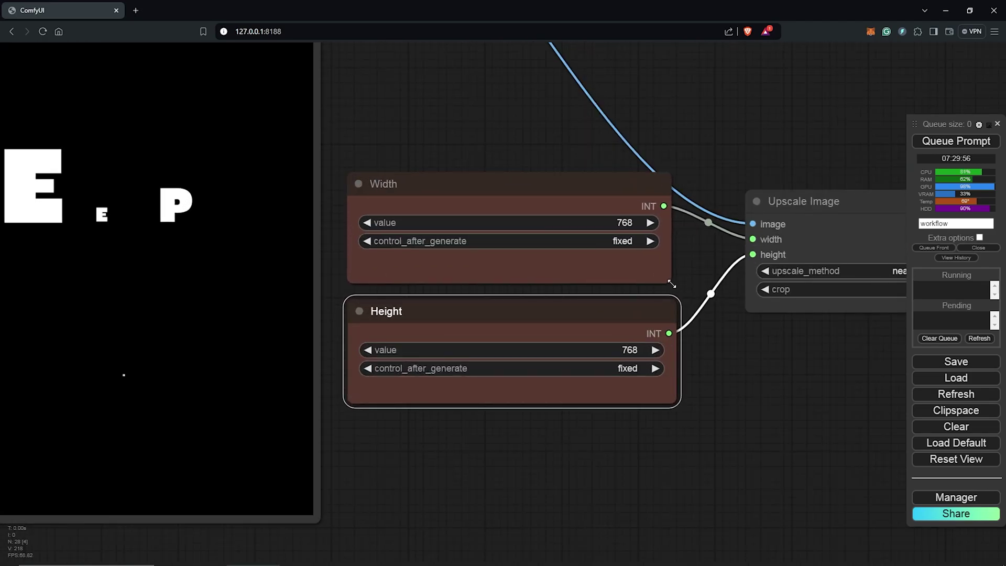
pyautogui.scroll(-2, 618, 298)
pyautogui.scroll(-8, 612, 293)
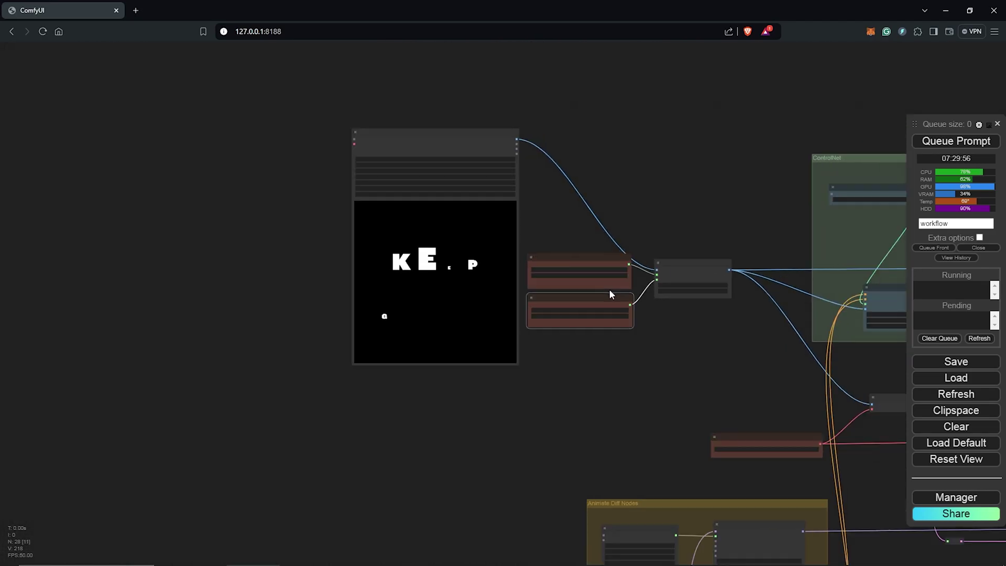
pyautogui.moveTo(564, 434); pyautogui.dragTo(475, 362)
pyautogui.scroll(10, 477, 362)
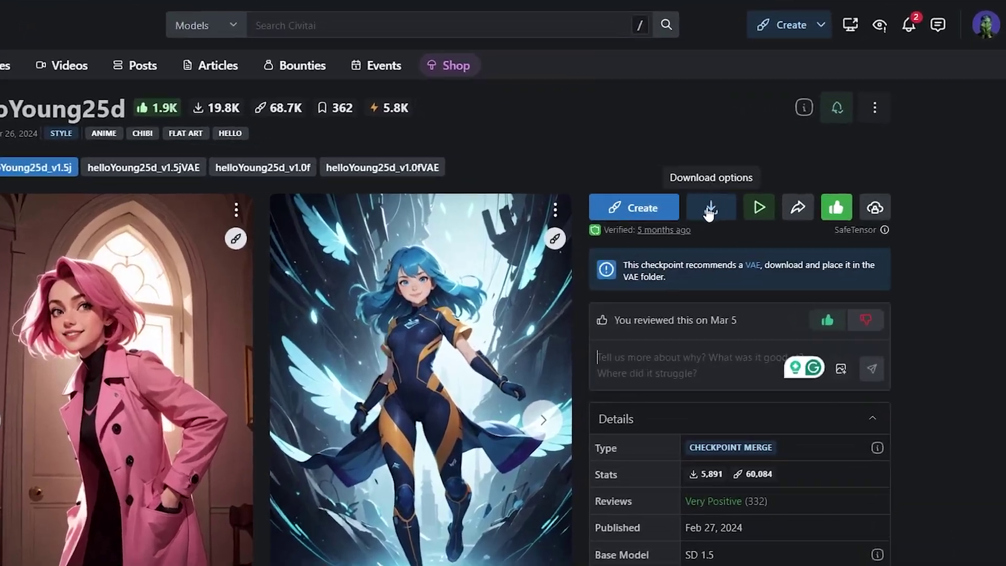
# Save the helloYoung25d checkpoint download into ComfyUI > models > checkpoints.
pyautogui.click(711, 209)
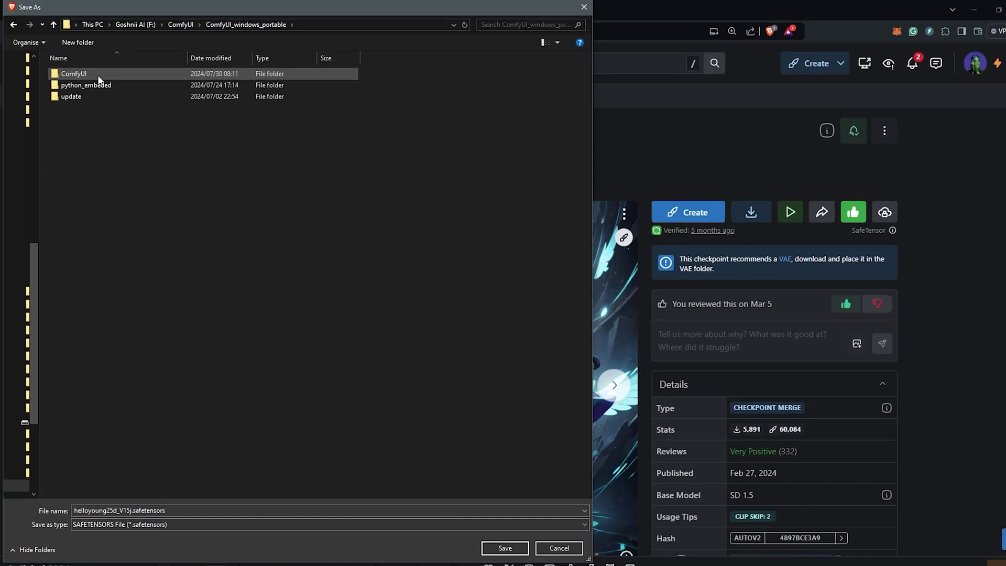
pyautogui.doubleClick(86, 72)
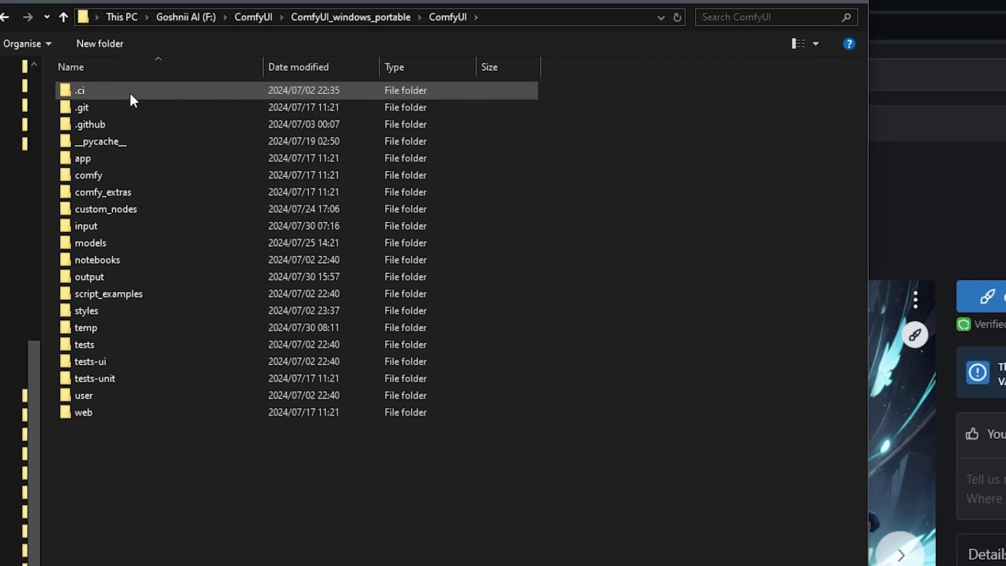
pyautogui.doubleClick(105, 243)
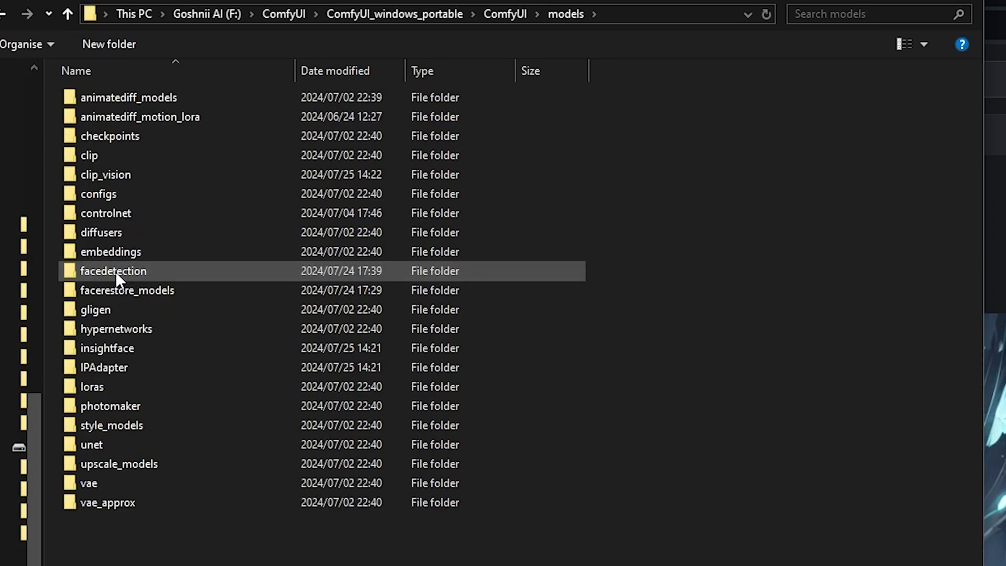
pyautogui.doubleClick(130, 138)
pyautogui.click(499, 536)
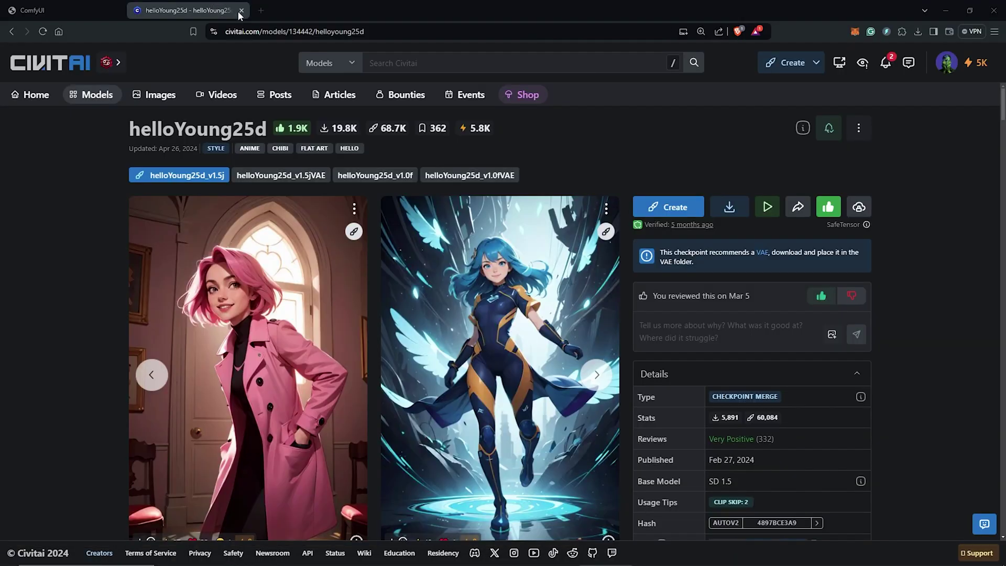
# Close the Civitai tab, shift the Load LoRA node right, and reopen the Add More Details page.
pyautogui.click(241, 11)
pyautogui.scroll(2, 419, 436)
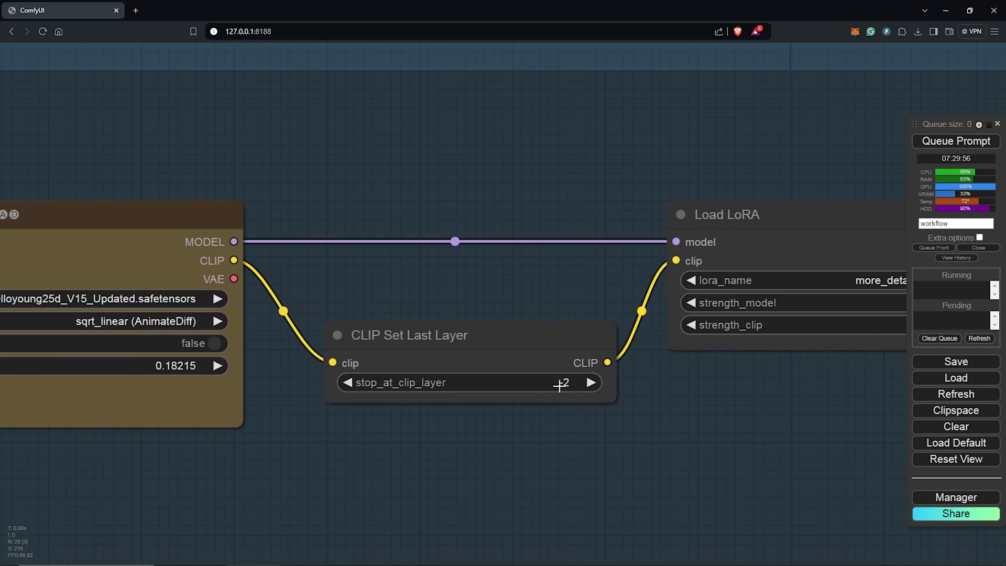
pyautogui.scroll(-3, 572, 390)
pyautogui.moveTo(598, 435); pyautogui.dragTo(464, 392)
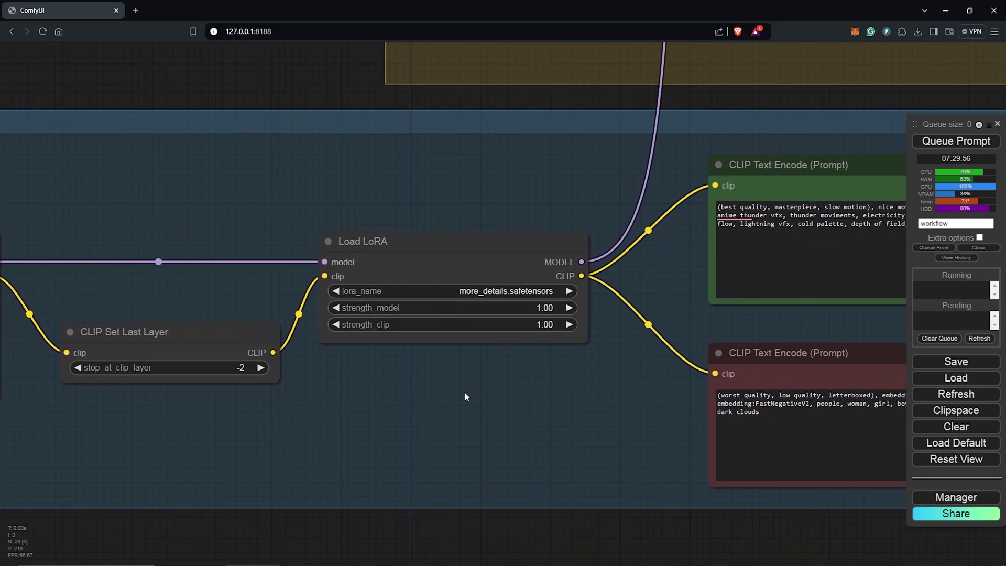
pyautogui.moveTo(462, 241); pyautogui.dragTo(488, 244)
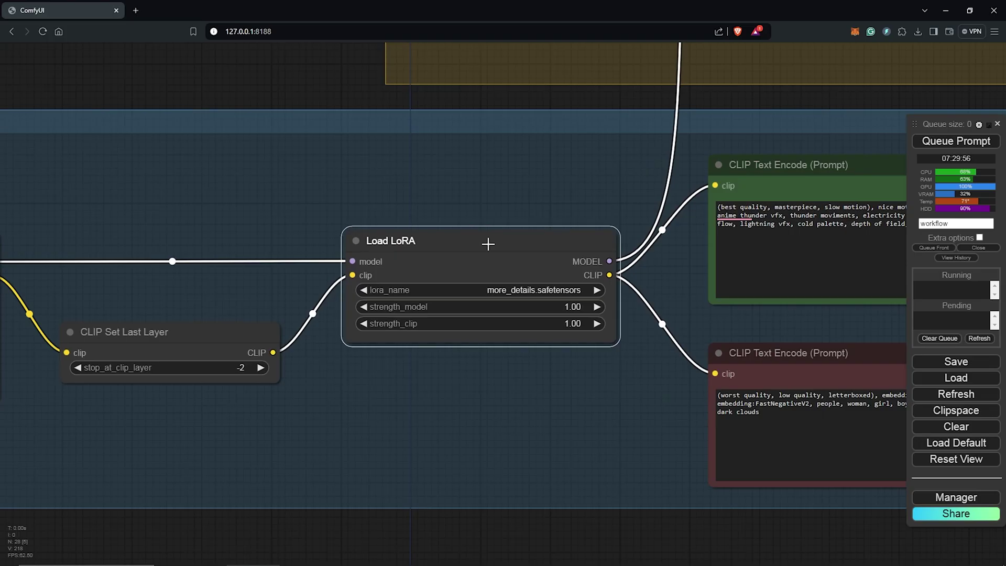
pyautogui.hotkey('ctrl', 'shift', 't')
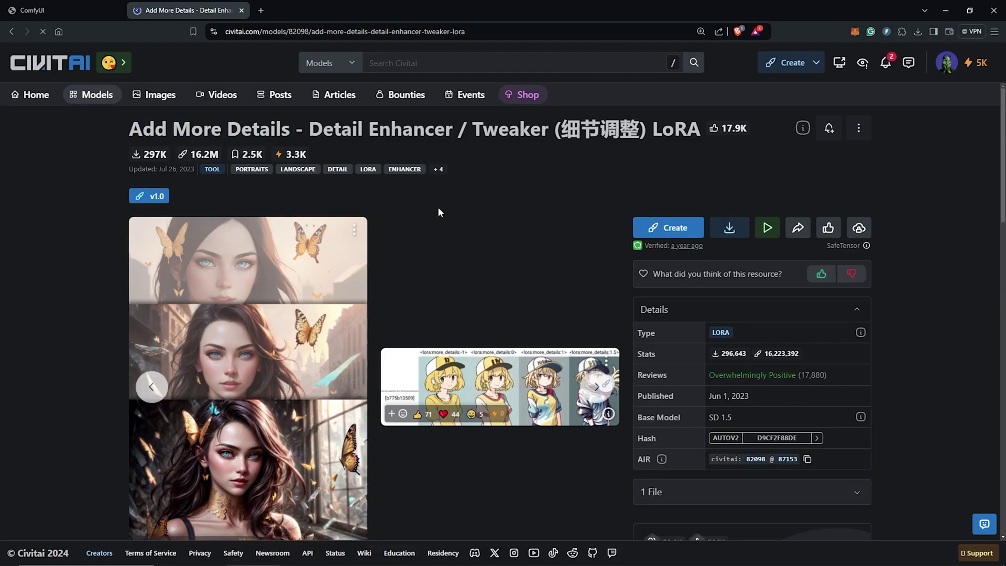
# Save the Add More Details LoRA download into ComfyUI's models/loras folder.
pyautogui.scroll(-2, 438, 211)
pyautogui.click(801, 79)
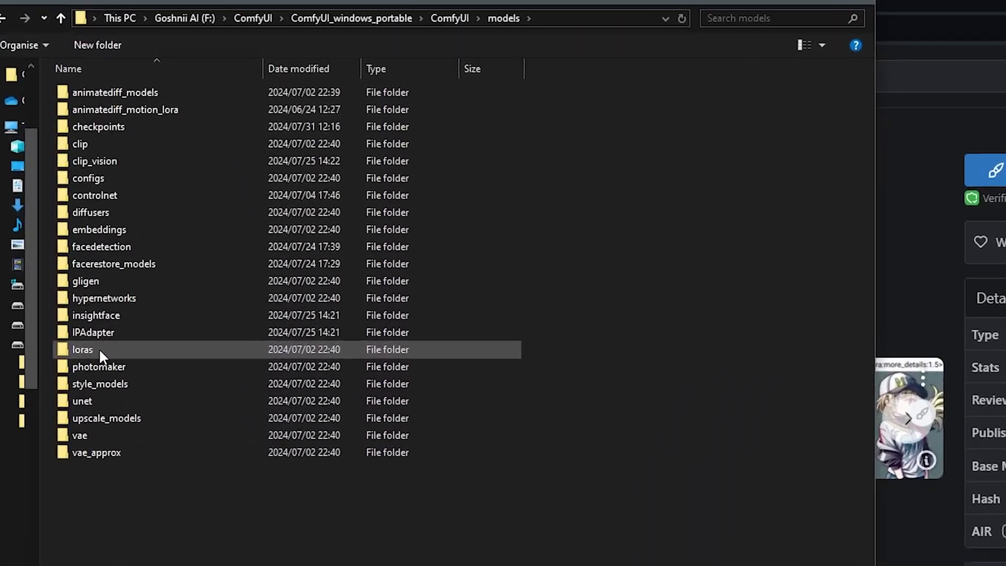
pyautogui.click(73, 255)
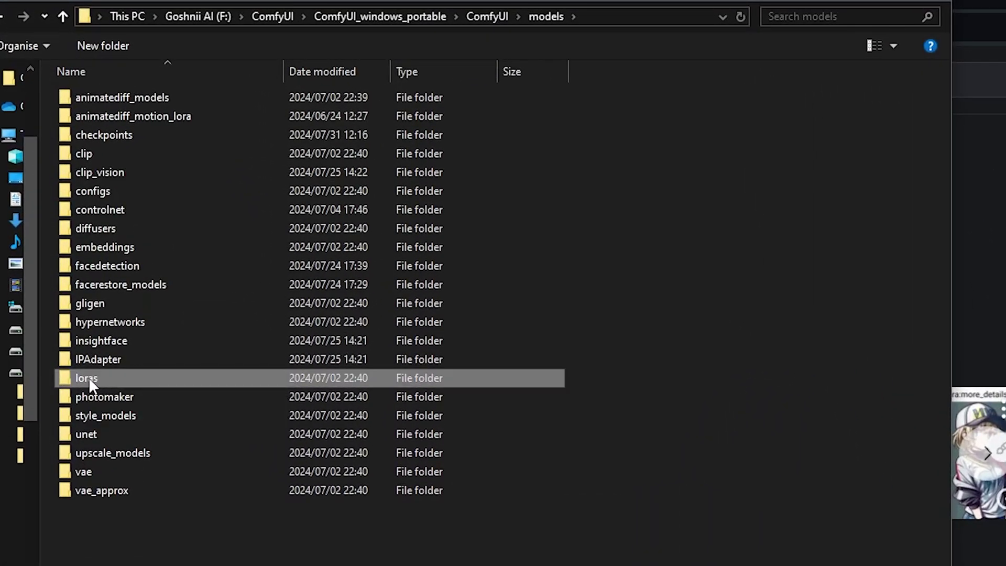
pyautogui.doubleClick(89, 378)
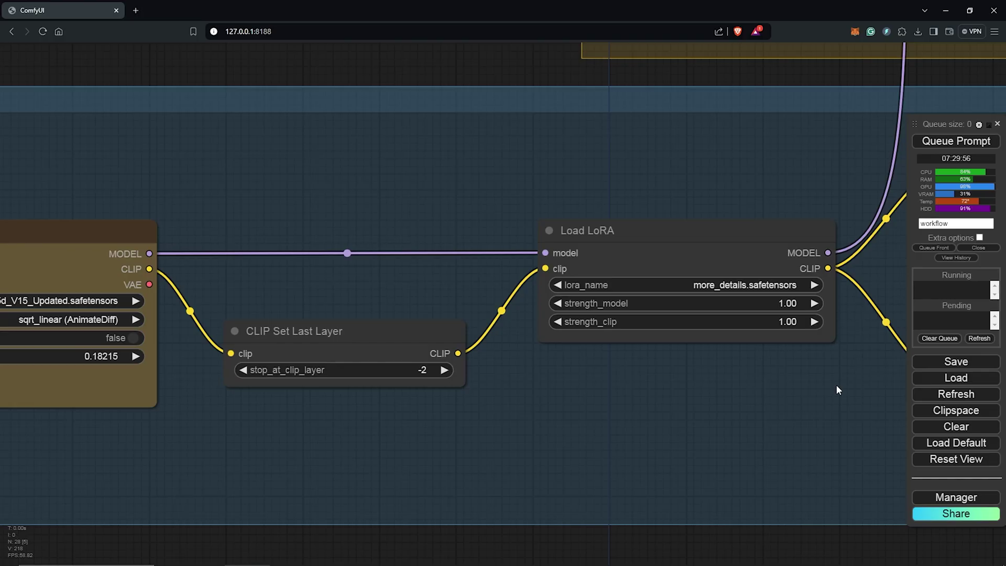
# Bring the prompt nodes into view and put the cursor in the positive CLIP Text Encode box.
pyautogui.moveTo(831, 386); pyautogui.dragTo(320, 410)
pyautogui.scroll(1, 781, 304)
pyautogui.click(701, 241)
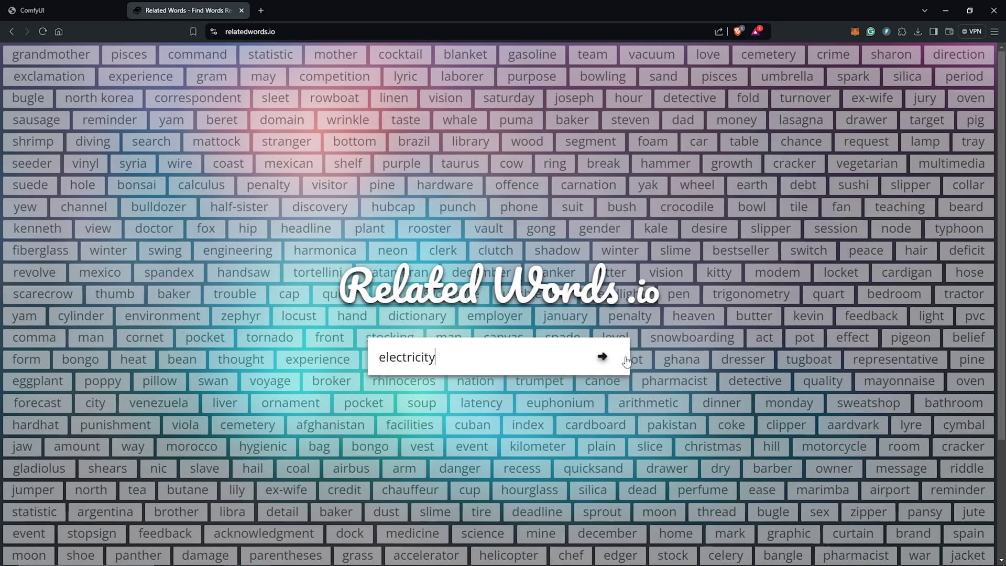
# Copy 'energy' from RelatedWords.io's electricity word list for the ComfyUI positive prompt.
pyautogui.scroll(-2, 599, 350)
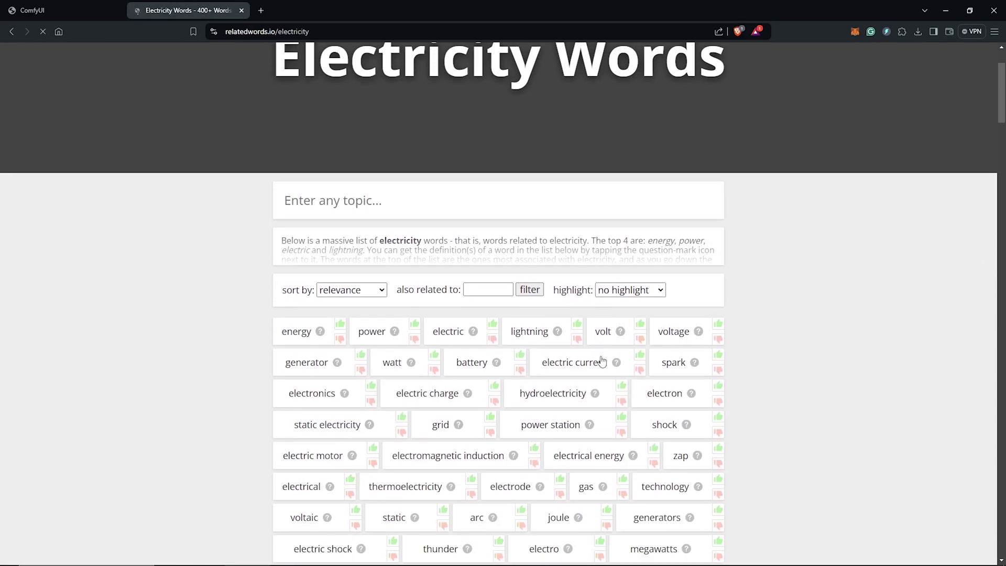
pyautogui.rightClick(297, 278)
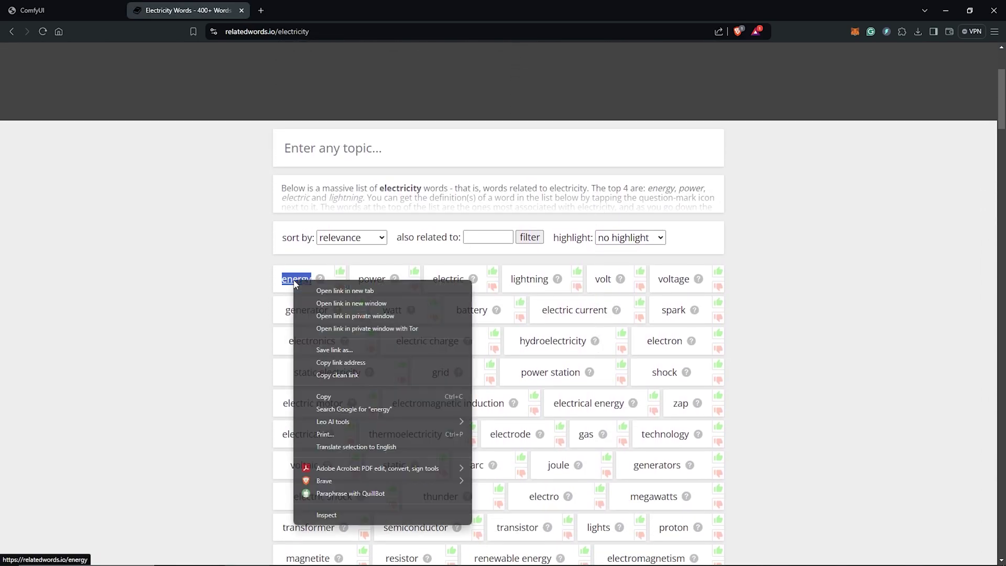
pyautogui.hotkey('ctrl', '1')
# Copy 'electric' from the Electricity word list into the positive prompt.
pyautogui.hotkey('ctrl', '2')
pyautogui.doubleClick(448, 279)
pyautogui.hotkey('ctrl', 'c')
pyautogui.hotkey('ctrl', '1')
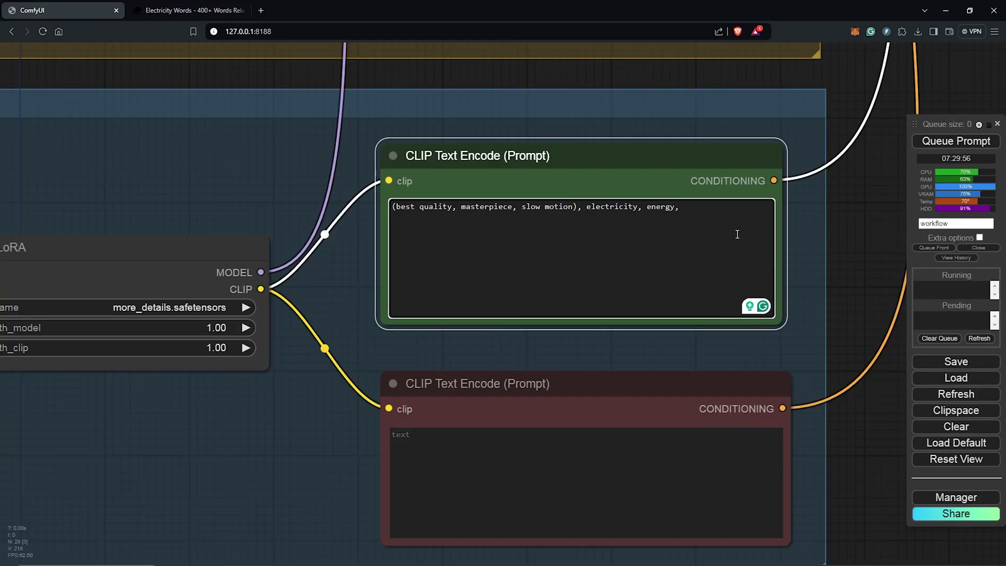
pyautogui.hotkey('ctrl', 'v')
# Add 'lightning' to the positive prompt after 'electric', separated by commas.
pyautogui.click(176, 4)
pyautogui.hotkey('ctrl', 'c')
pyautogui.hotkey('ctrl', '1')
pyautogui.write(',')
pyautogui.hotkey('ctrl', 'v')
pyautogui.hotkey('ctrl', '2')
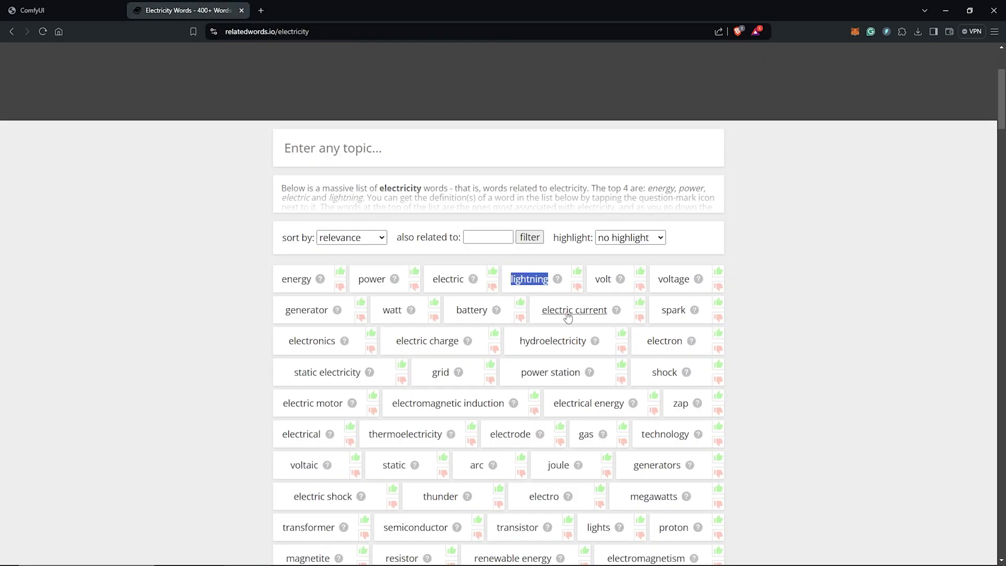
pyautogui.hotkey('ctrl', '1')
pyautogui.write(',')
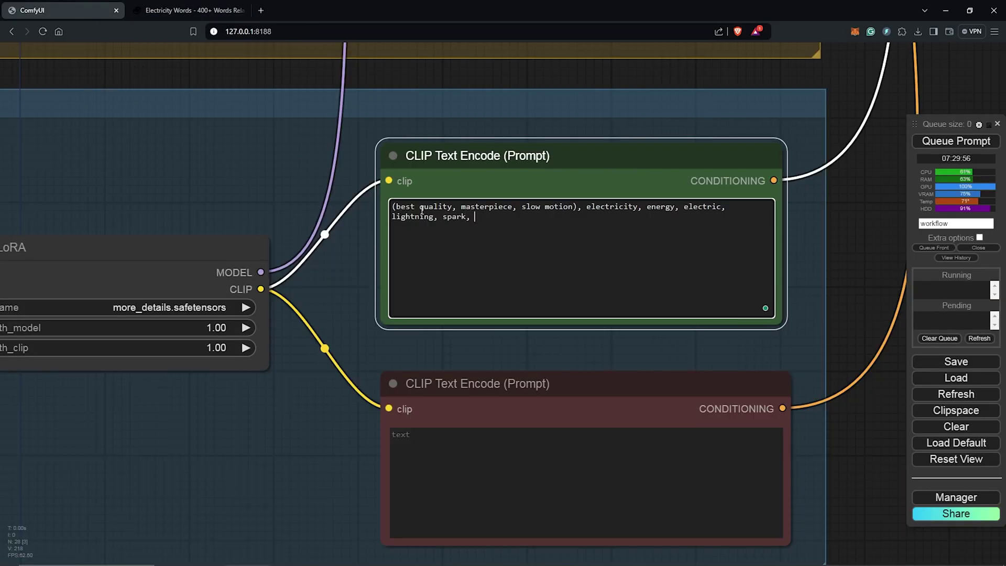
pyautogui.click(164, 9)
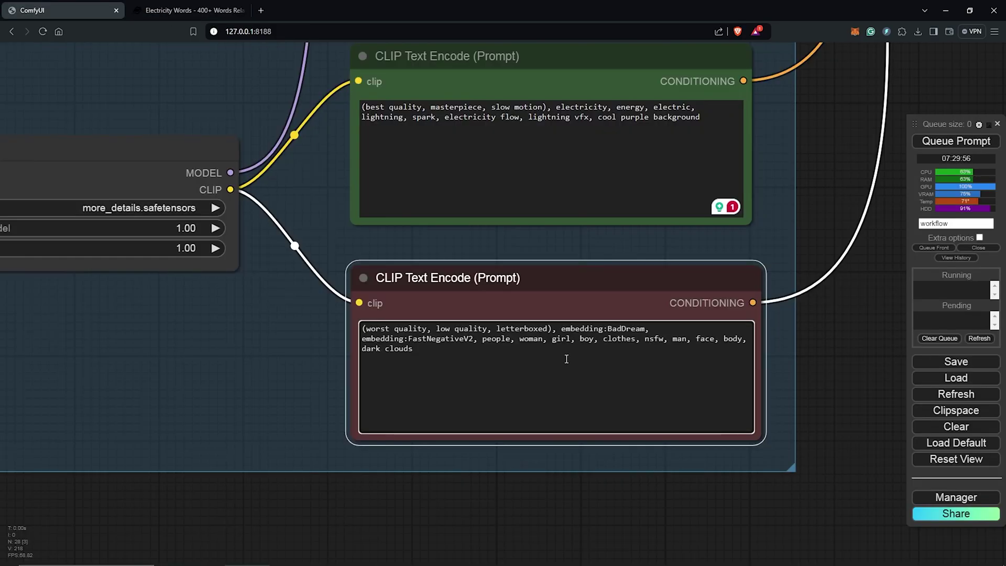
# In the Animate Diff Nodes group, set AnimateDiff Loader's model_name to mm_sd_v15_v2.ckpt.
pyautogui.scroll(-6, 602, 330)
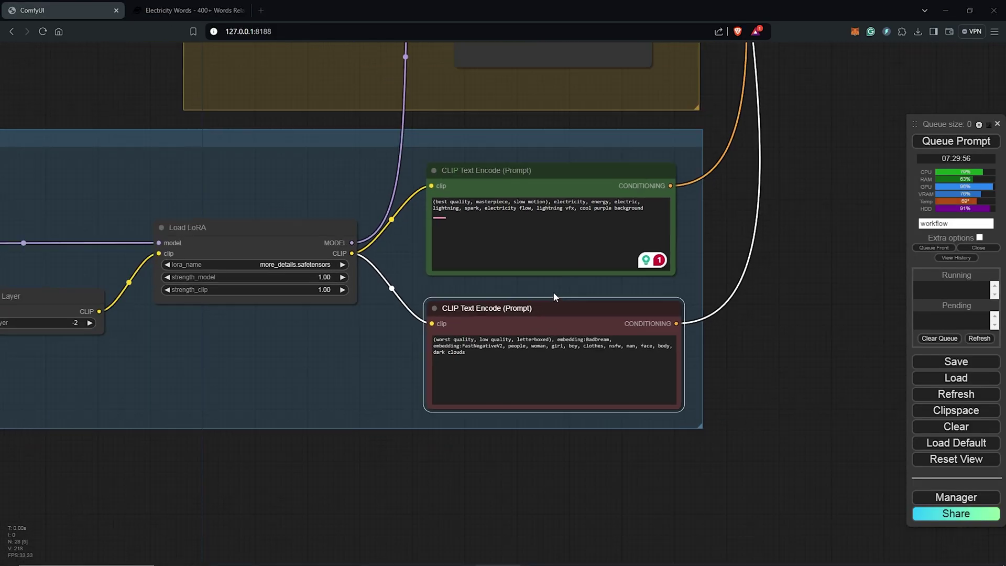
pyautogui.moveTo(699, 280); pyautogui.dragTo(751, 486)
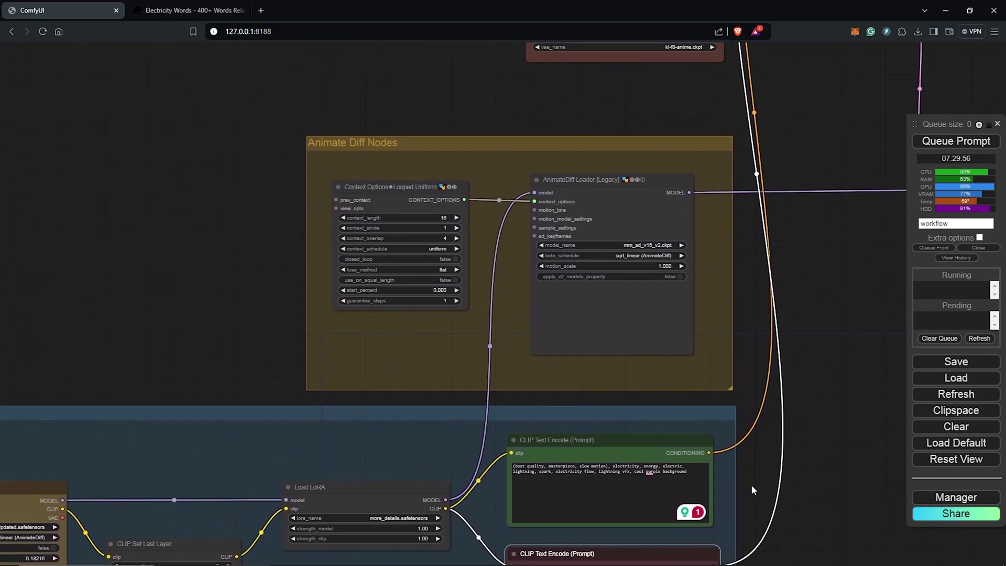
pyautogui.scroll(3, 650, 325)
pyautogui.scroll(2, 681, 299)
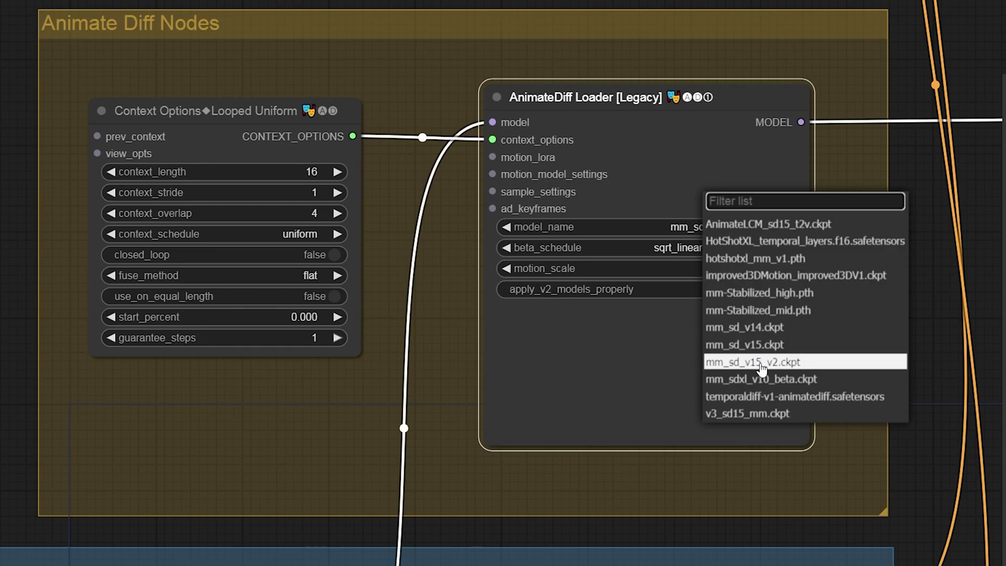
pyautogui.click(761, 363)
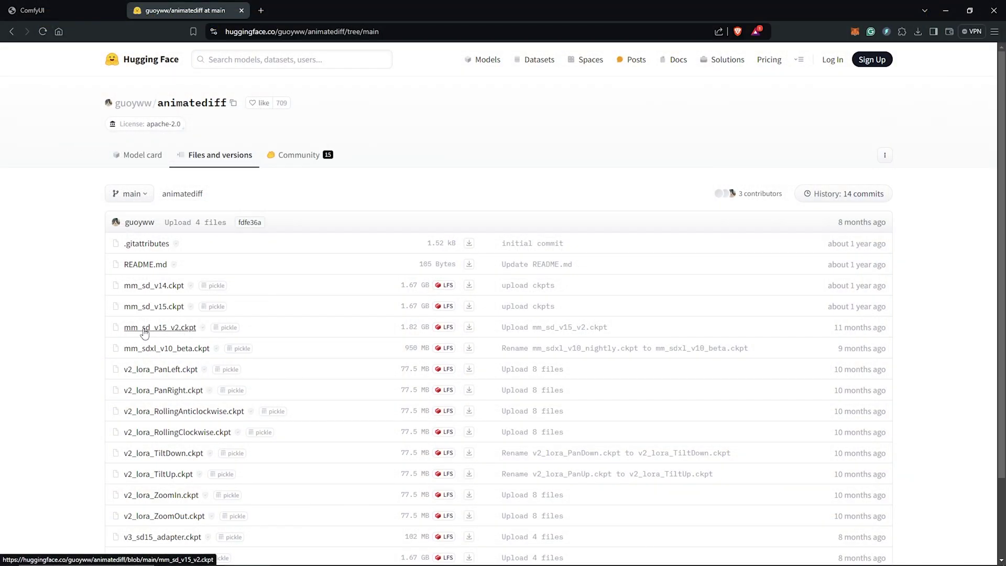
# Download mm_sd_v15_v2.ckpt from Hugging Face into custom_nodes/ComfyUI-AnimateDiff-Evolved.
pyautogui.click(470, 328)
pyautogui.doubleClick(84, 151)
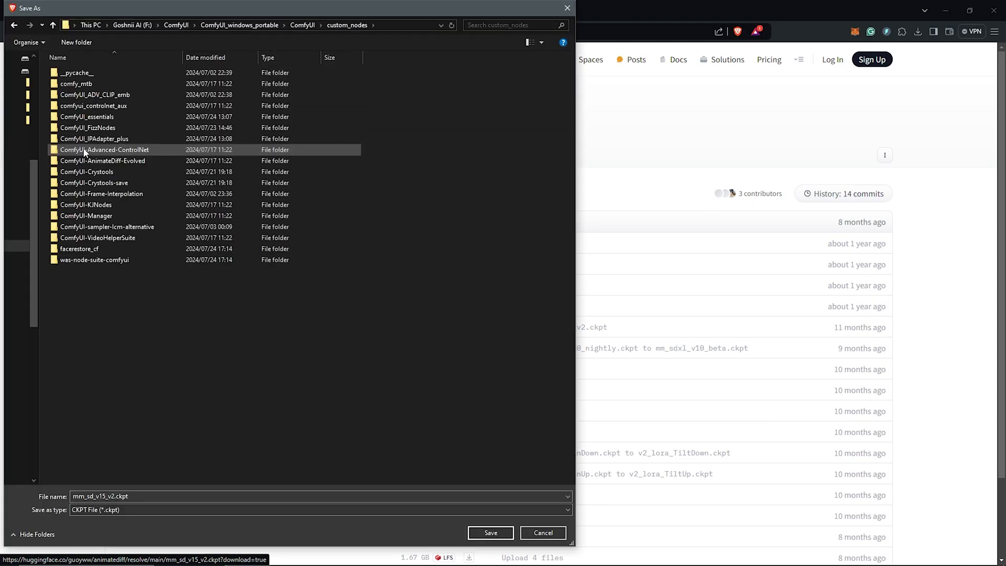
pyautogui.doubleClick(99, 162)
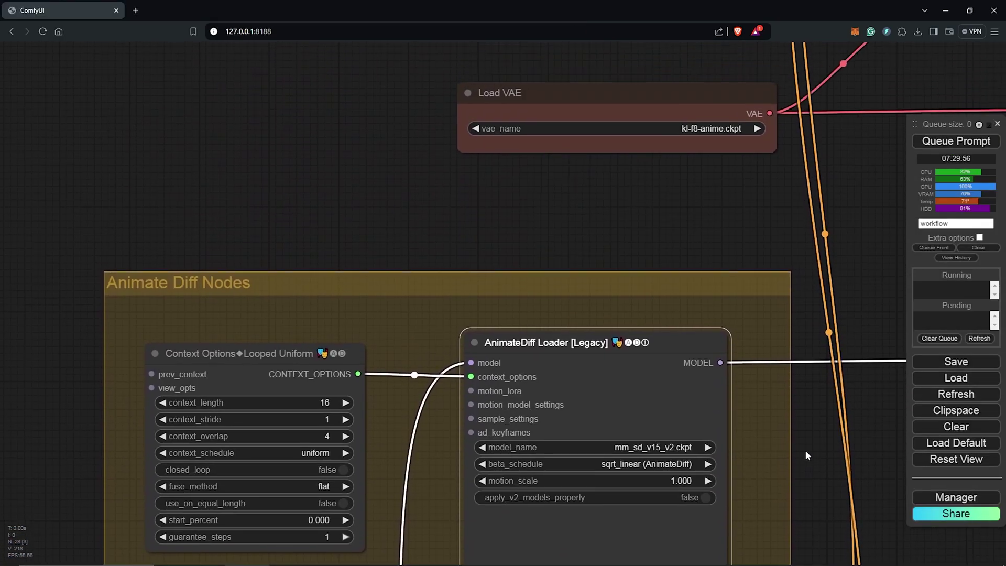
# Set the Load VAE node to kl-f8-anime.ckpt.
pyautogui.moveTo(759, 244); pyautogui.dragTo(712, 417)
pyautogui.scroll(3, 697, 422)
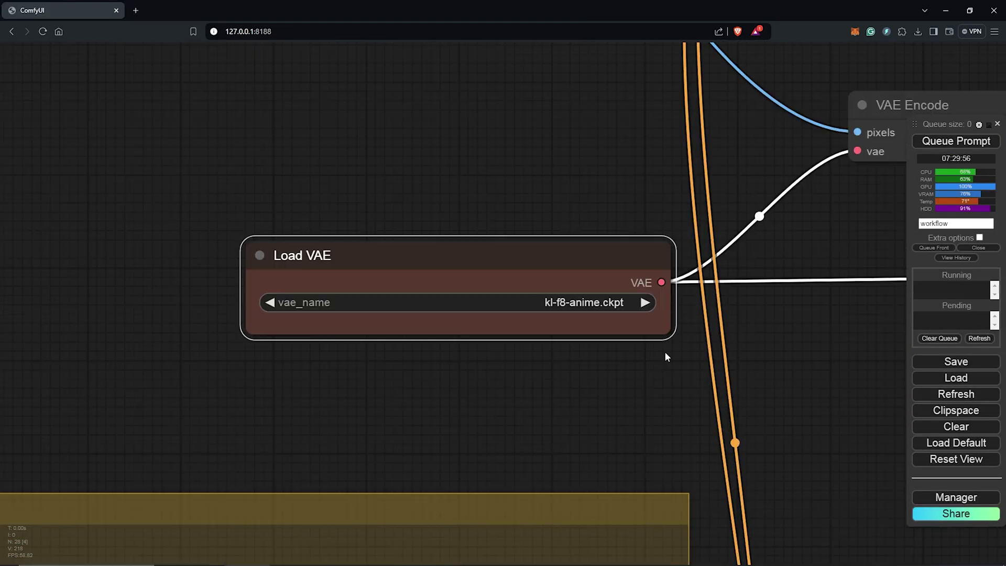
pyautogui.click(598, 308)
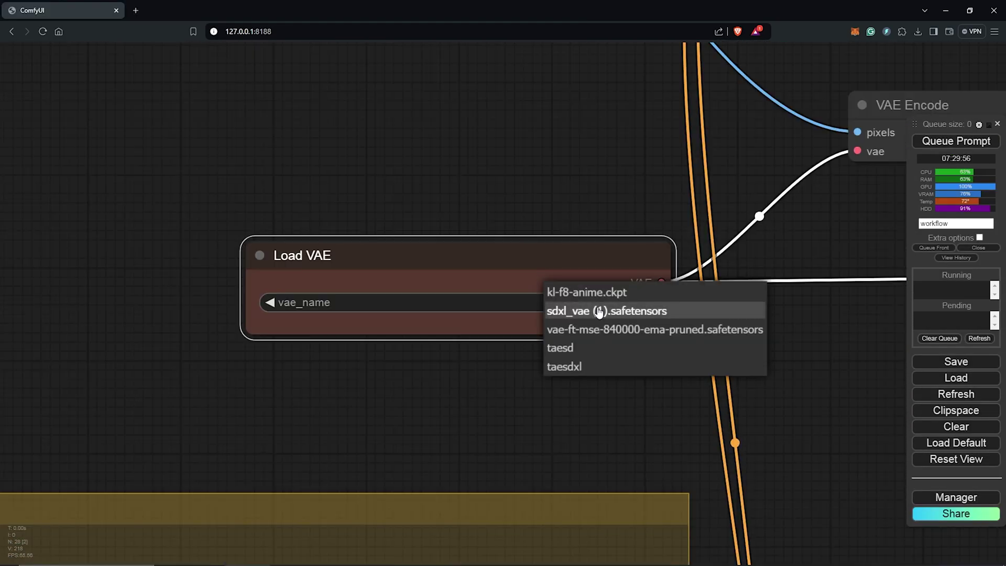
pyautogui.click(635, 298)
# Check the recommended VAE on the Civitai page, close that tab, and pan the canvas.
pyautogui.scroll(-5, 678, 375)
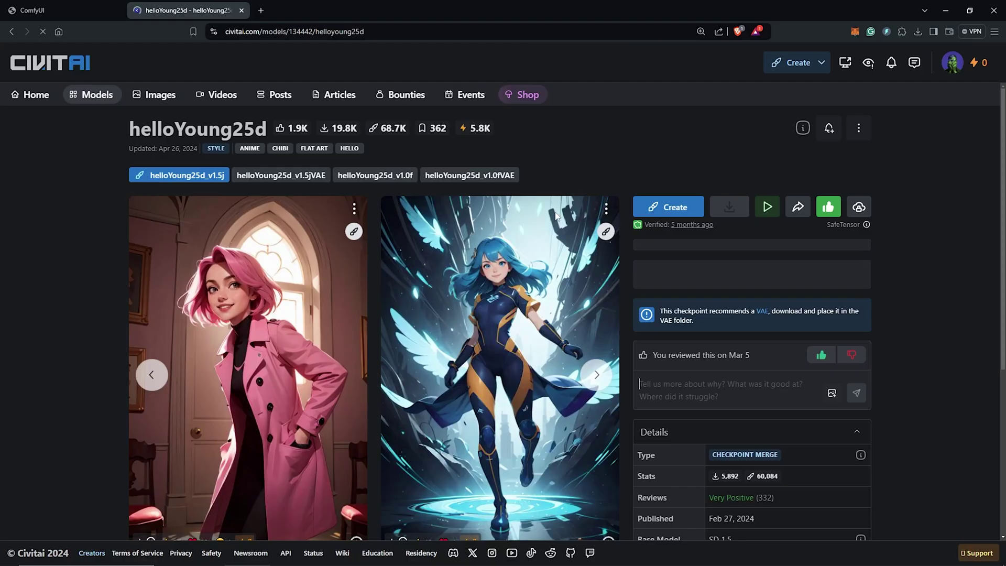
pyautogui.scroll(-10, 350, 271)
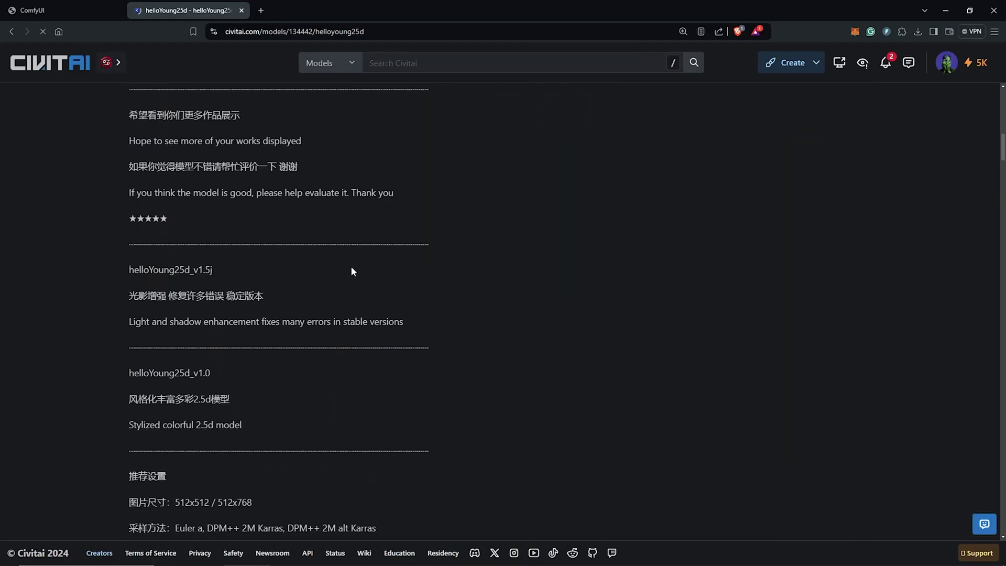
pyautogui.scroll(-9, 332, 268)
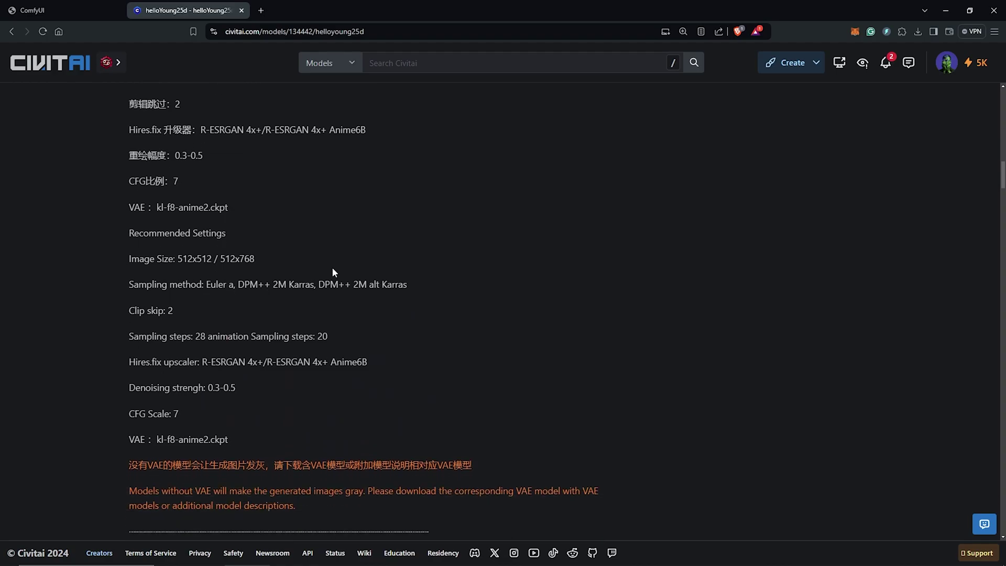
pyautogui.moveTo(229, 208); pyautogui.dragTo(127, 209)
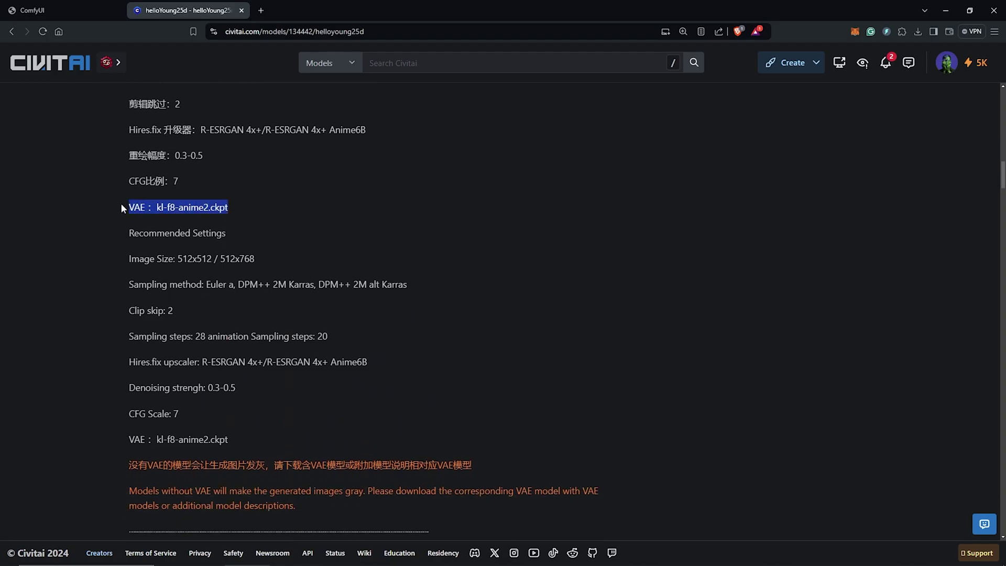
pyautogui.hotkey('ctrl', 'w')
pyautogui.moveTo(654, 250); pyautogui.dragTo(340, 414)
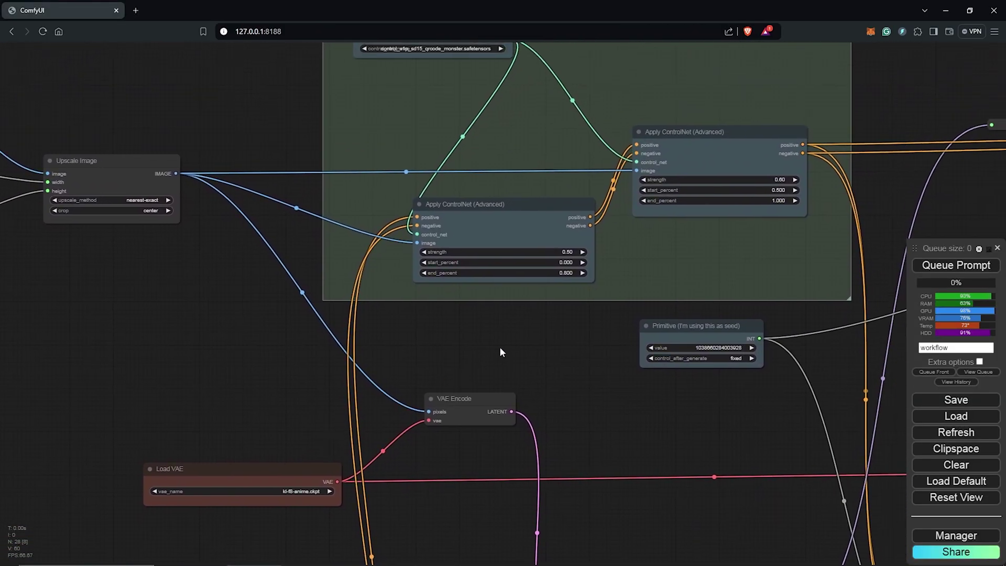
# Save the QR Code Monster .safetensors model into ComfyUI\models\controlnet.
pyautogui.moveTo(501, 352); pyautogui.dragTo(453, 475)
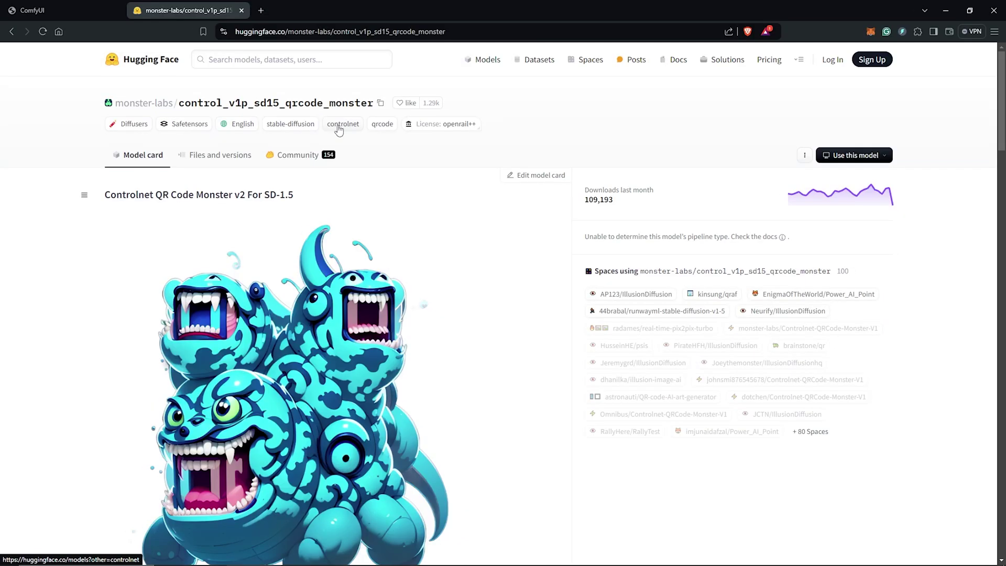
pyautogui.click(220, 154)
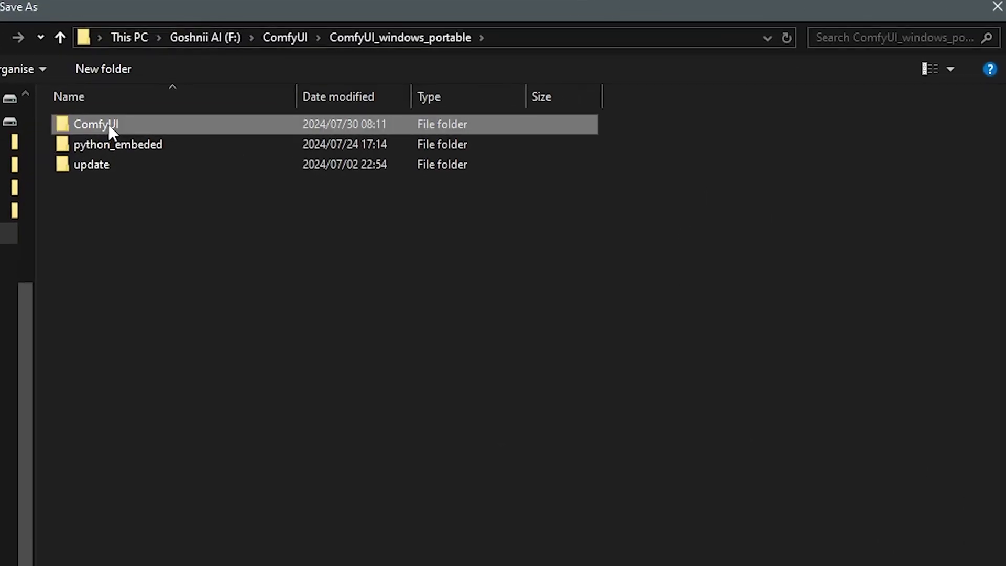
pyautogui.doubleClick(62, 69)
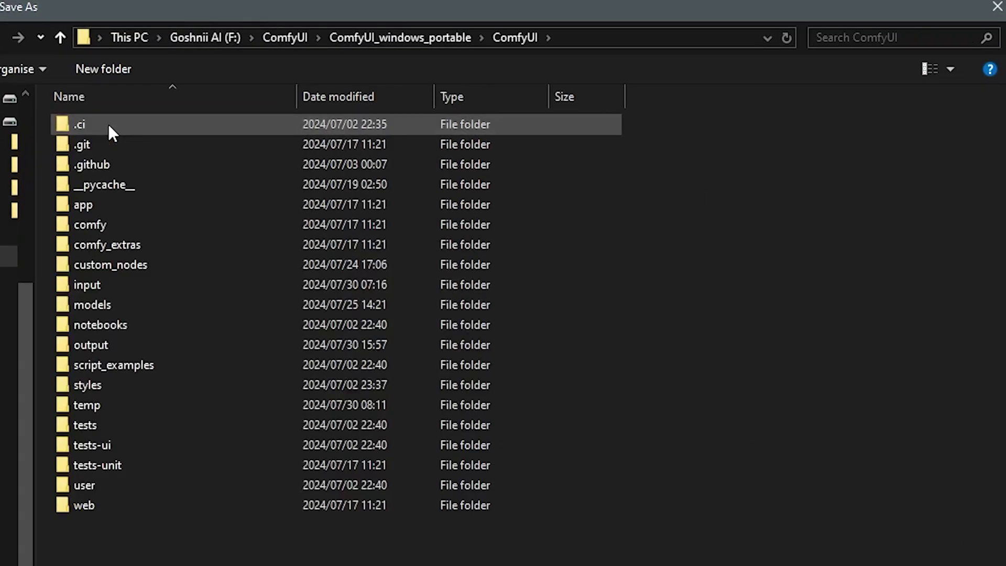
pyautogui.doubleClick(106, 304)
pyautogui.doubleClick(111, 244)
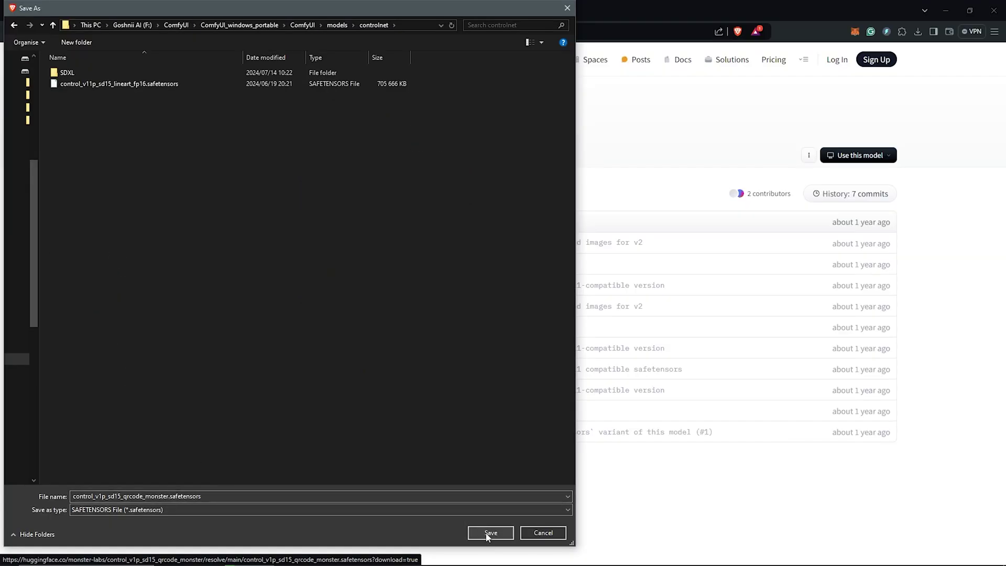
pyautogui.click(490, 533)
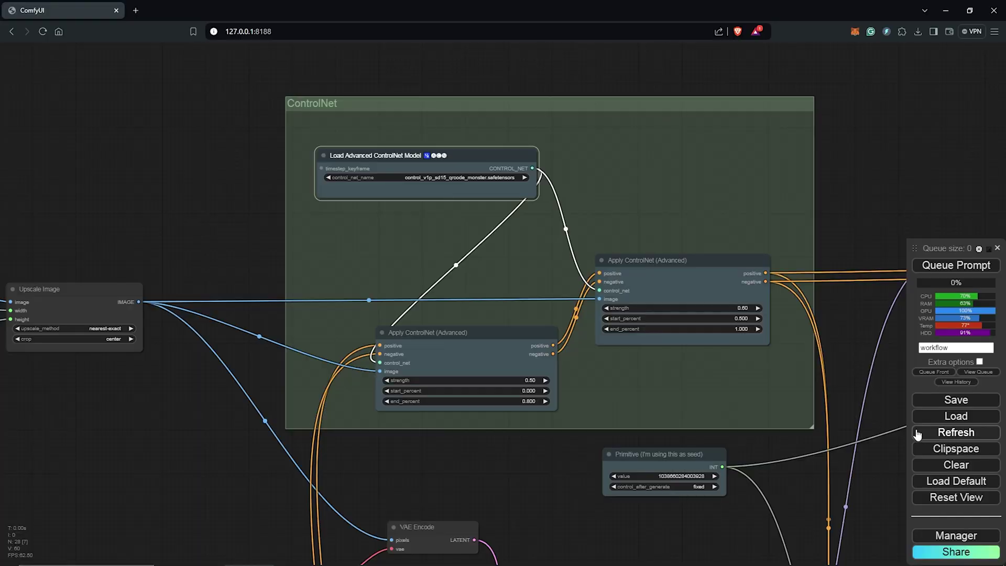
# Choose control_v1p_sd15_qrcode_monster.safetensors as the ControlNet model and tidy both Apply ControlNet nodes.
pyautogui.click(498, 179)
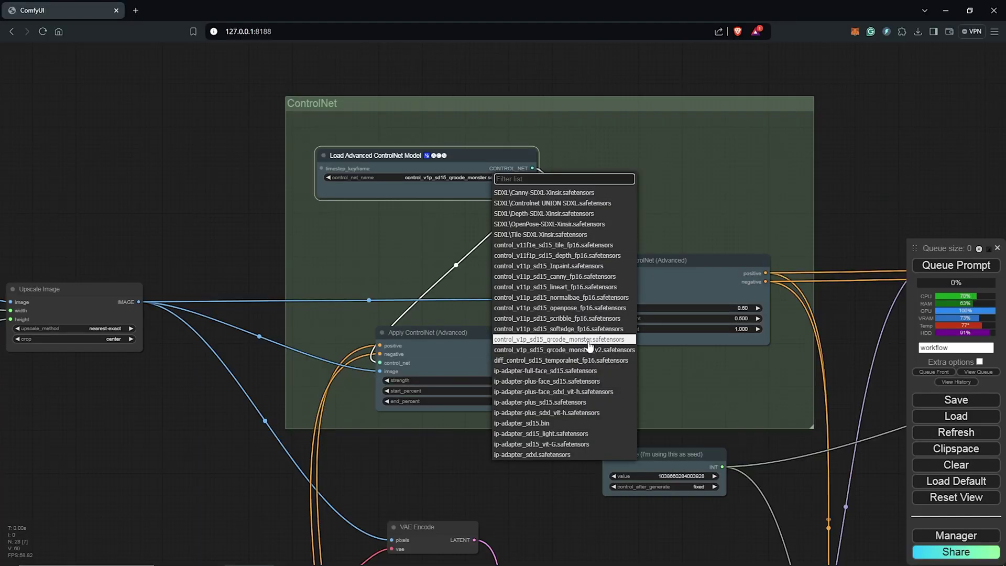
pyautogui.click(590, 341)
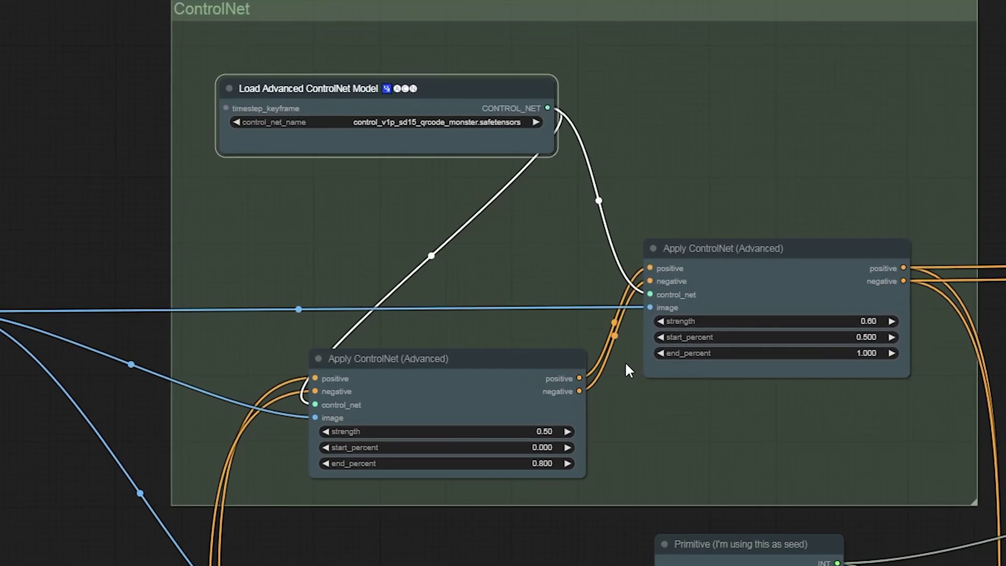
pyautogui.moveTo(490, 355); pyautogui.dragTo(465, 344)
pyautogui.moveTo(776, 244); pyautogui.dragTo(782, 234)
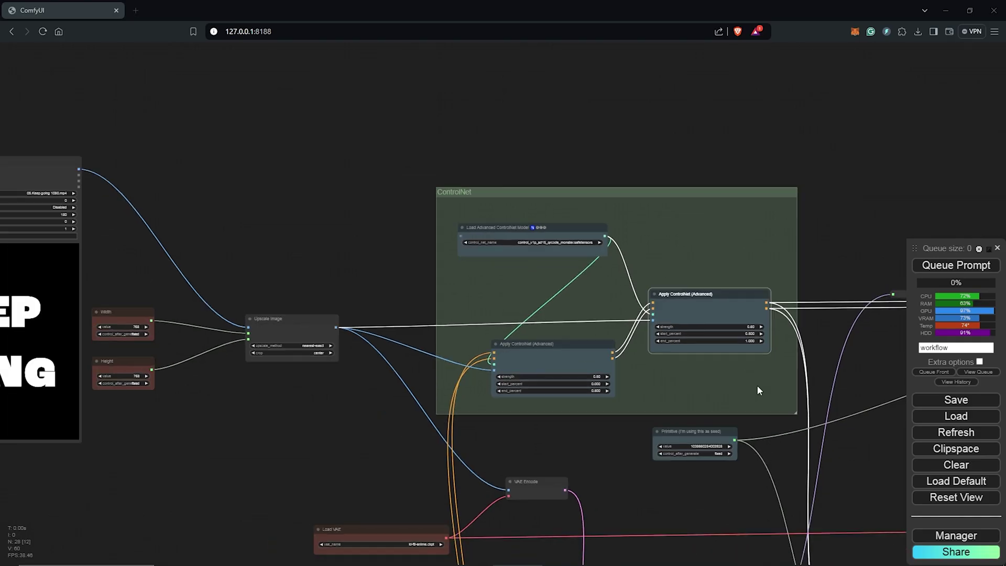
# Set the KSampler's cfg value to 7.5.
pyautogui.moveTo(756, 440); pyautogui.dragTo(501, 290)
pyautogui.scroll(-3, 633, 333)
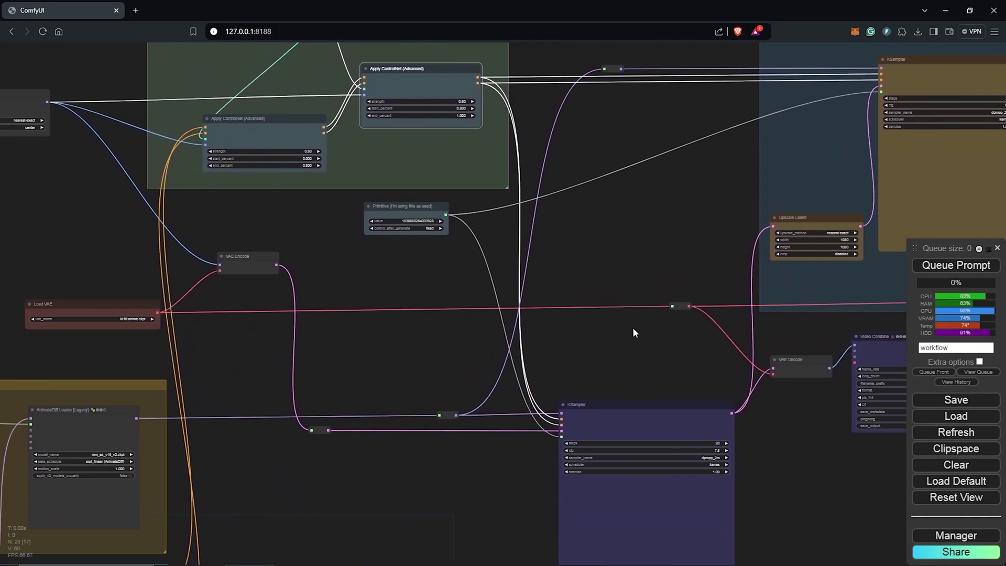
pyautogui.scroll(10, 695, 329)
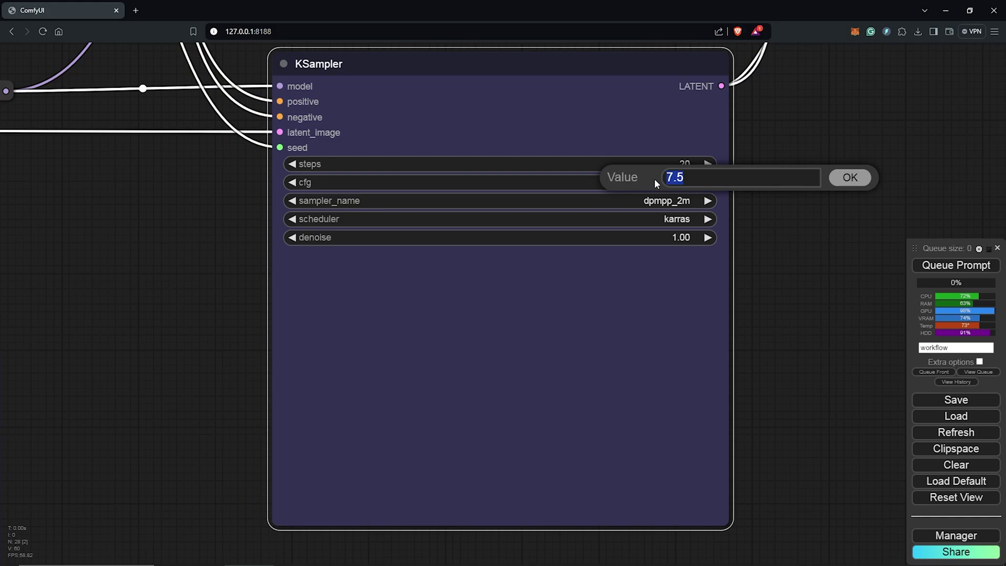
pyautogui.click(850, 178)
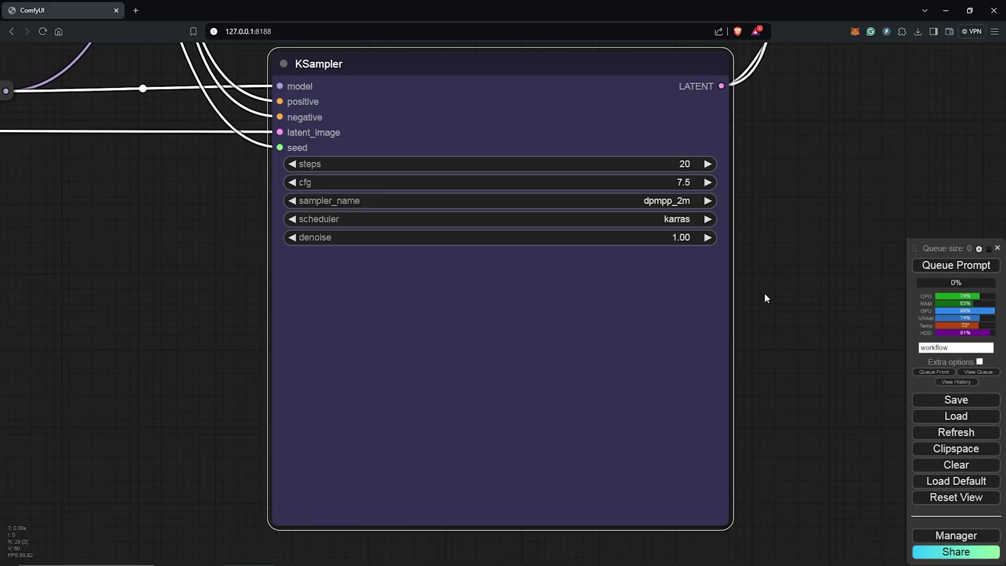
pyautogui.scroll(-3, 765, 292)
pyautogui.scroll(-2, 804, 233)
pyautogui.moveTo(804, 233); pyautogui.dragTo(628, 438)
pyautogui.scroll(-2, 629, 439)
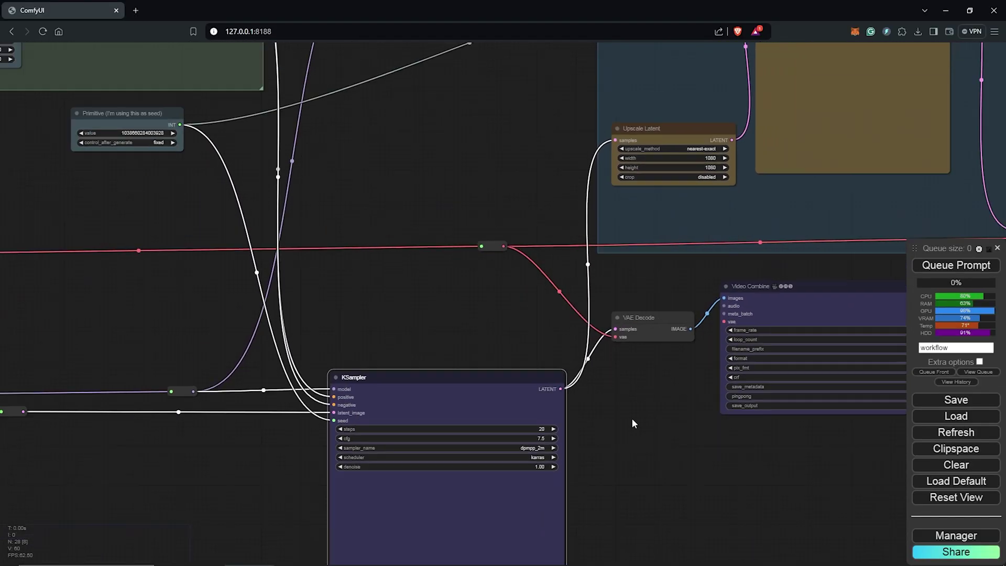
pyautogui.moveTo(505, 171); pyautogui.dragTo(343, 250)
pyautogui.scroll(2, 310, 261)
pyautogui.scroll(-1, 310, 261)
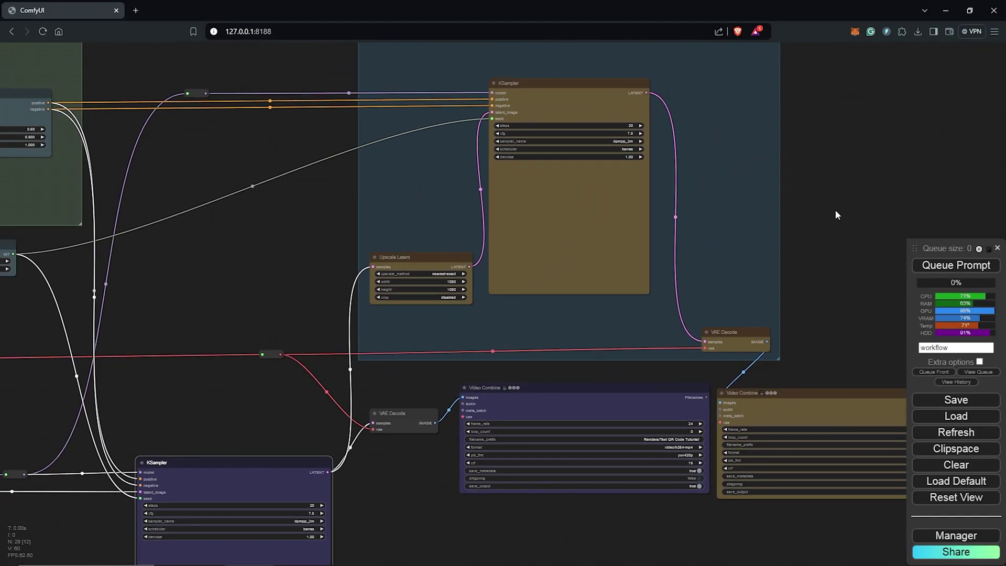
pyautogui.moveTo(838, 228); pyautogui.dragTo(863, 247)
pyautogui.moveTo(581, 95); pyautogui.dragTo(580, 95)
pyautogui.moveTo(806, 205); pyautogui.dragTo(817, 161)
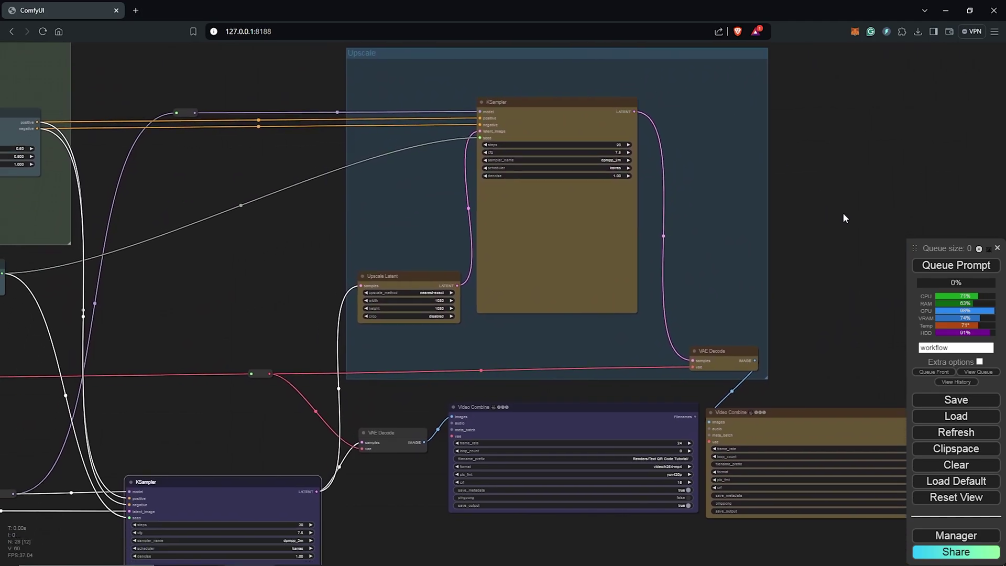
pyautogui.scroll(10, 418, 315)
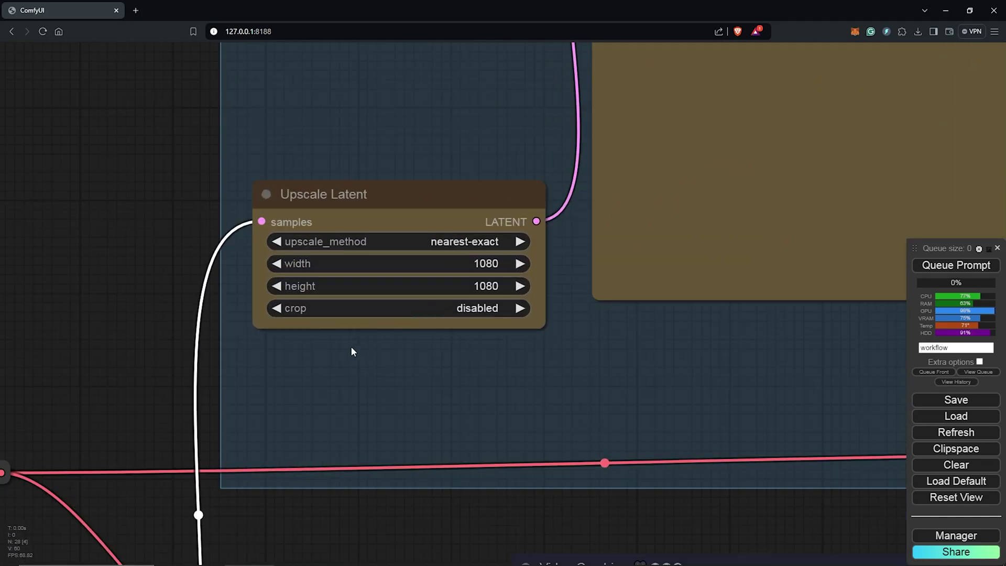
pyautogui.scroll(2, 399, 334)
pyautogui.click(525, 215)
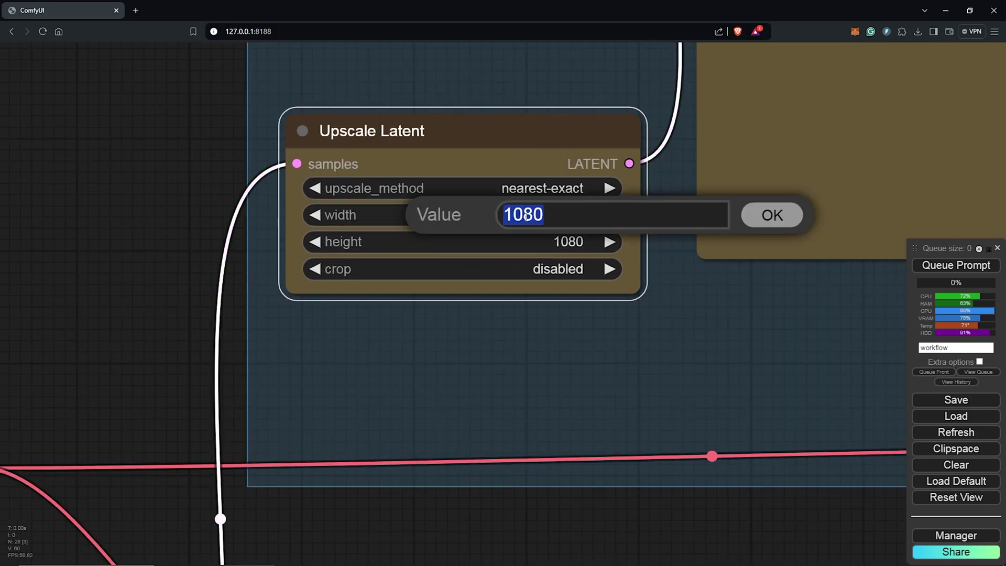
pyautogui.click(784, 215)
pyautogui.scroll(-8, 587, 300)
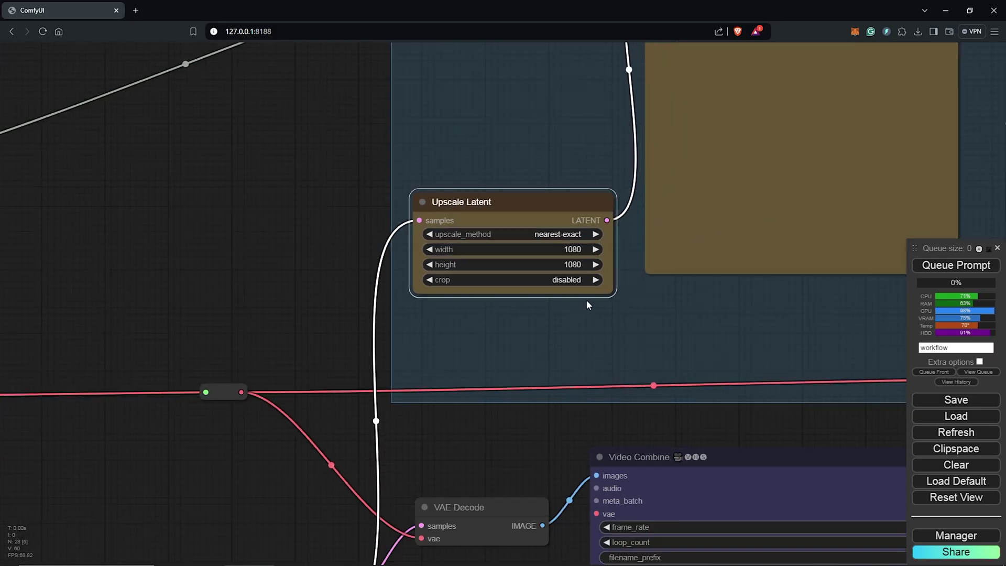
pyautogui.scroll(-3, 592, 381)
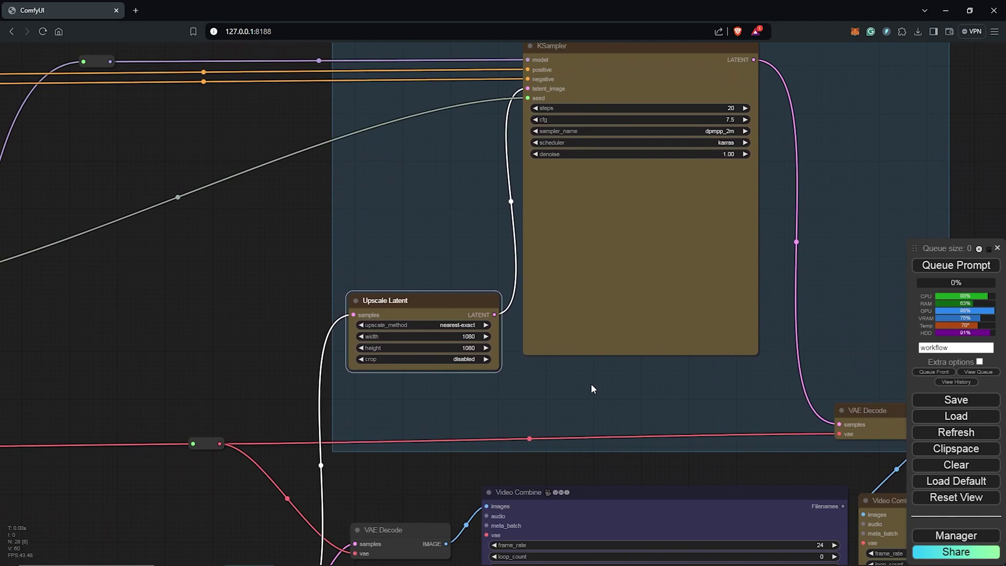
pyautogui.scroll(-1, 582, 396)
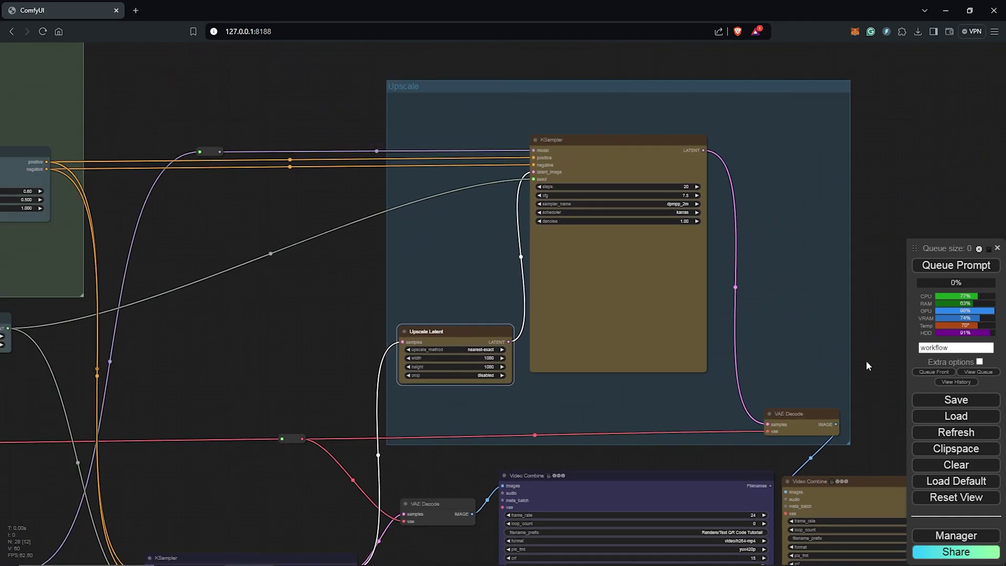
pyautogui.scroll(-8, 873, 359)
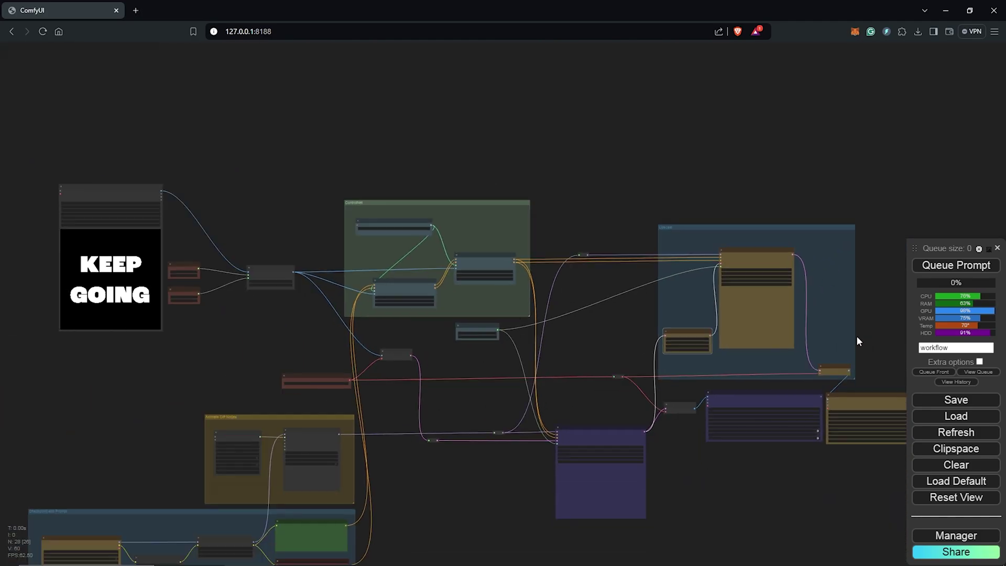
# Queue the workflow to render the animation.
pyautogui.scroll(-2, 858, 341)
pyautogui.moveTo(777, 391); pyautogui.dragTo(667, 389)
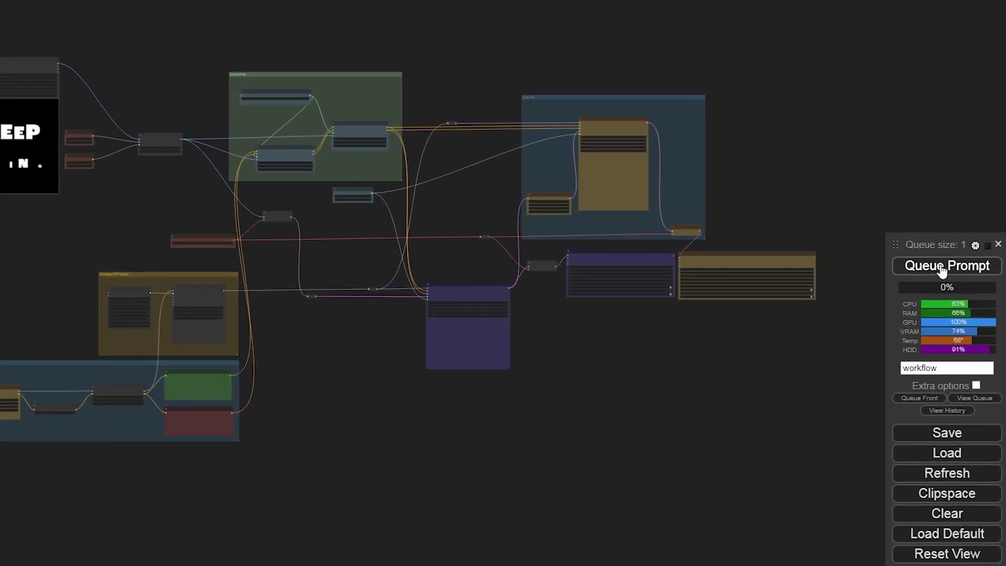
pyautogui.click(953, 269)
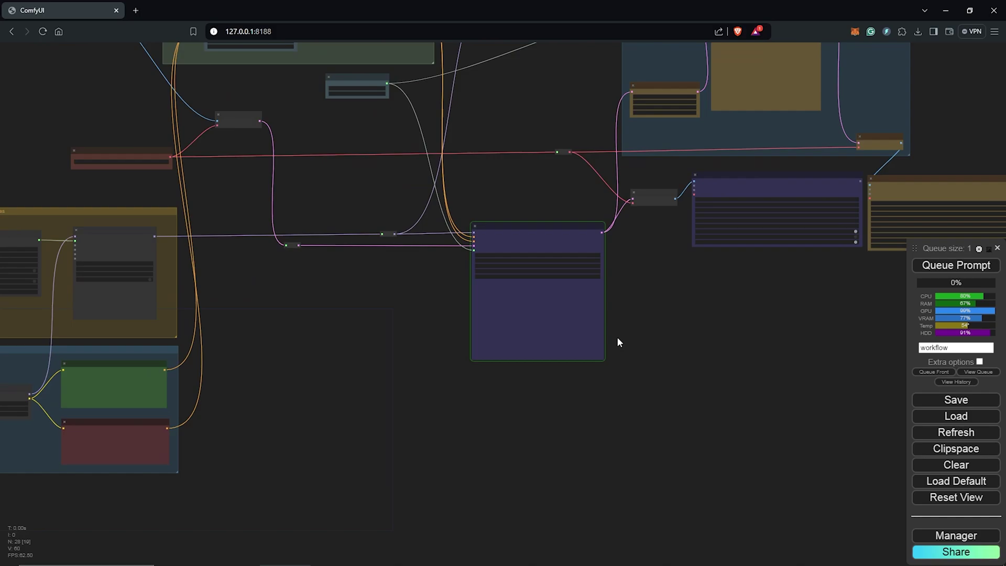
# Inspect the finished KEEP GOING lightning animations in both Video Combine previews.
pyautogui.scroll(5, 617, 336)
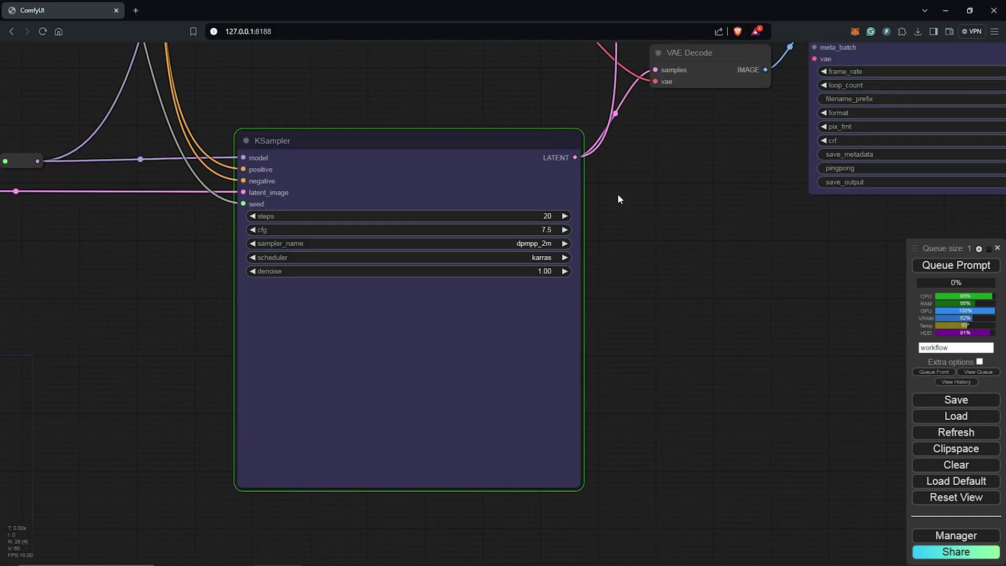
pyautogui.scroll(2, 681, 185)
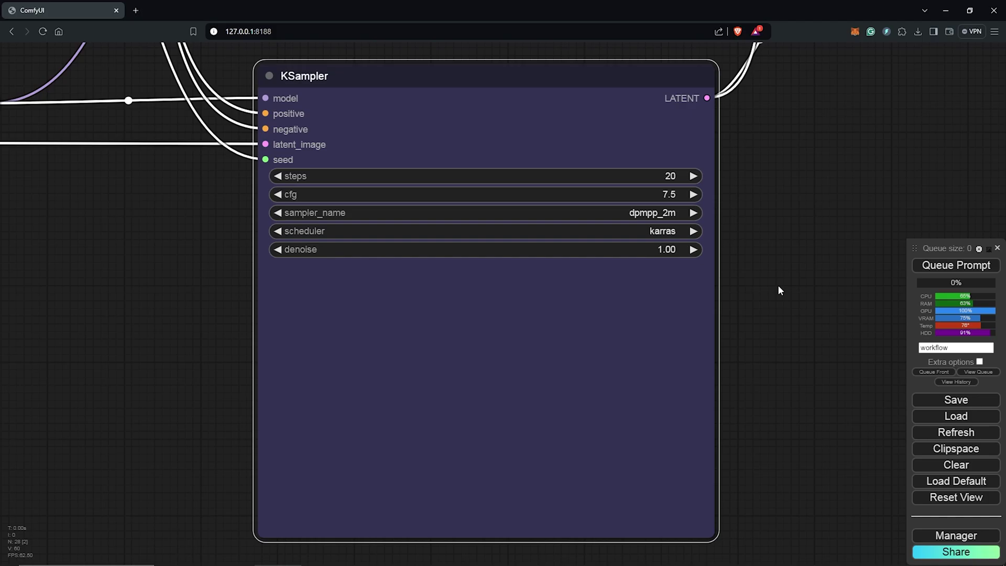
pyautogui.scroll(-5, 778, 284)
pyautogui.moveTo(776, 285); pyautogui.dragTo(273, 301)
pyautogui.scroll(-2, 599, 303)
pyautogui.scroll(-1, 433, 312)
pyautogui.scroll(-1, 303, 296)
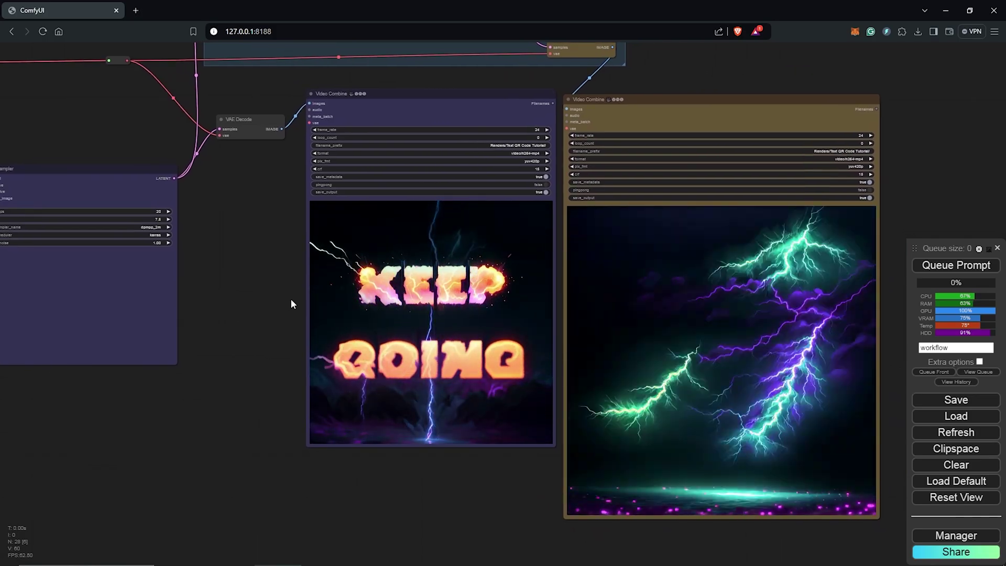